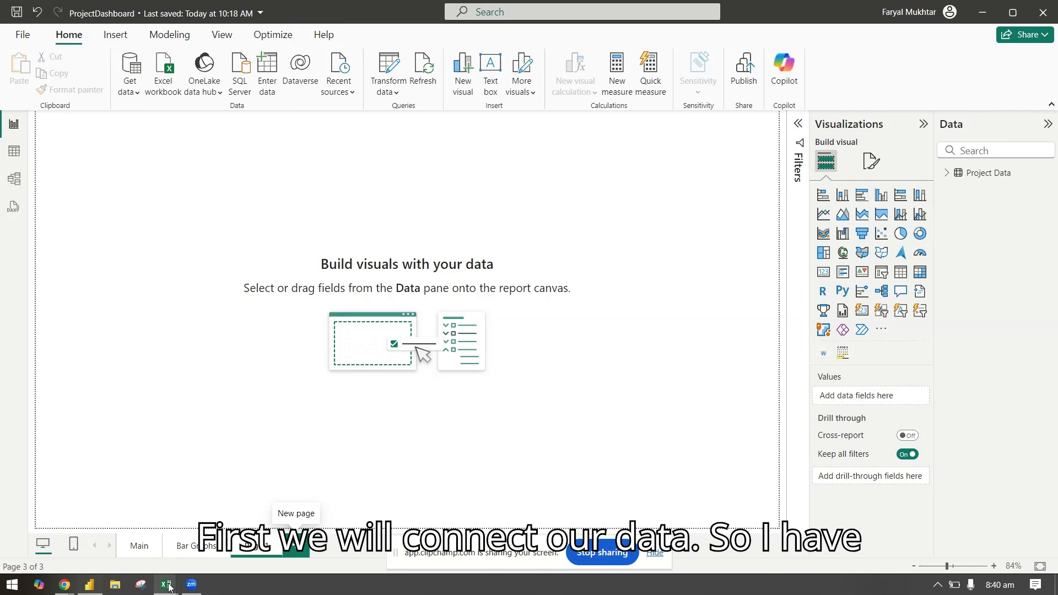
- Bring the Box and Whisker Chart workbook forward in Excel to review the 18 student score records
{"action": "mouse_move", "coordinate": [168, 587]}
{"action": "left_click", "coordinate": [258, 518]}
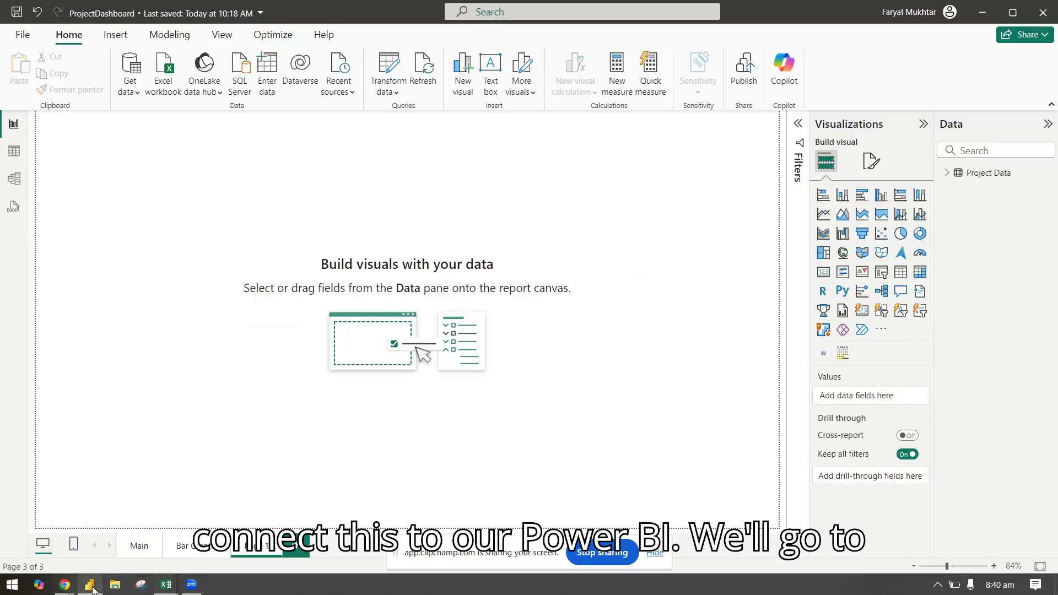
- Import Sheet1 from Box and Whisker Chart.xlsx (18 rows) into the Power BI report
{"action": "left_click", "coordinate": [89, 584]}
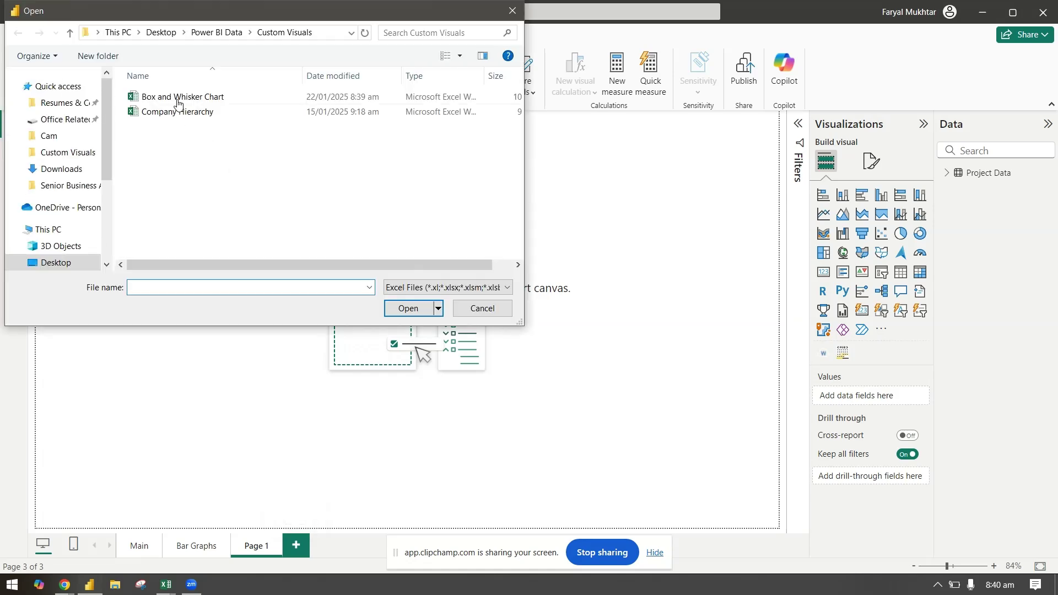
{"action": "double_click", "coordinate": [174, 97]}
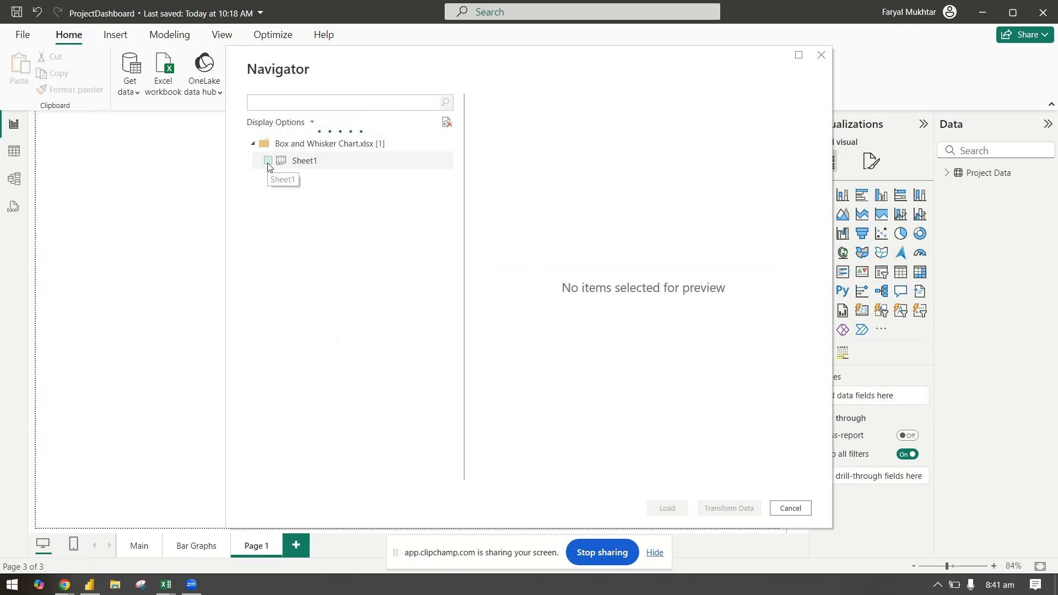
{"action": "left_click", "coordinate": [268, 161]}
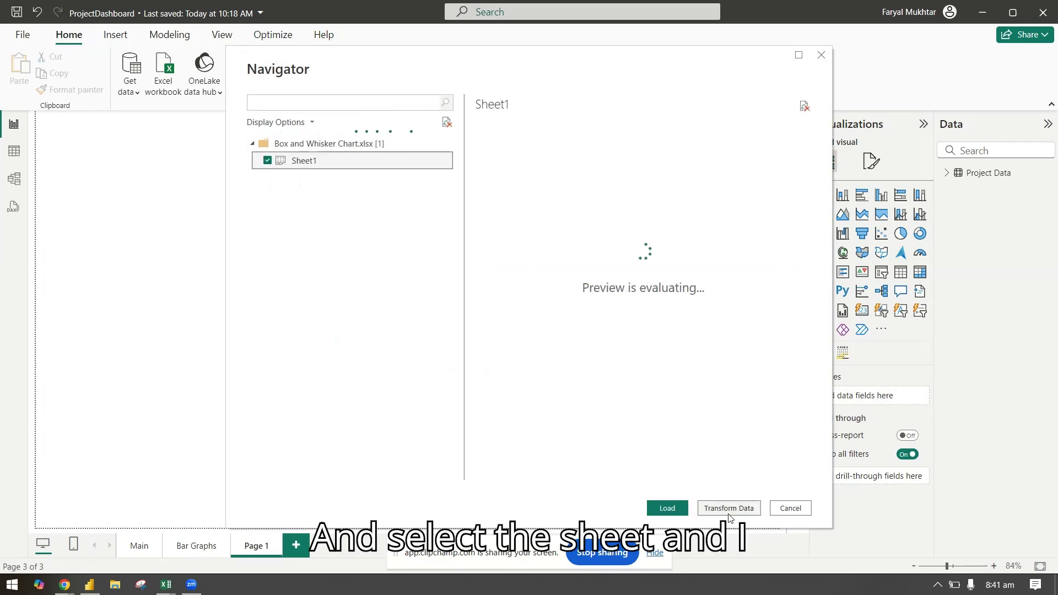
{"action": "left_click", "coordinate": [675, 508]}
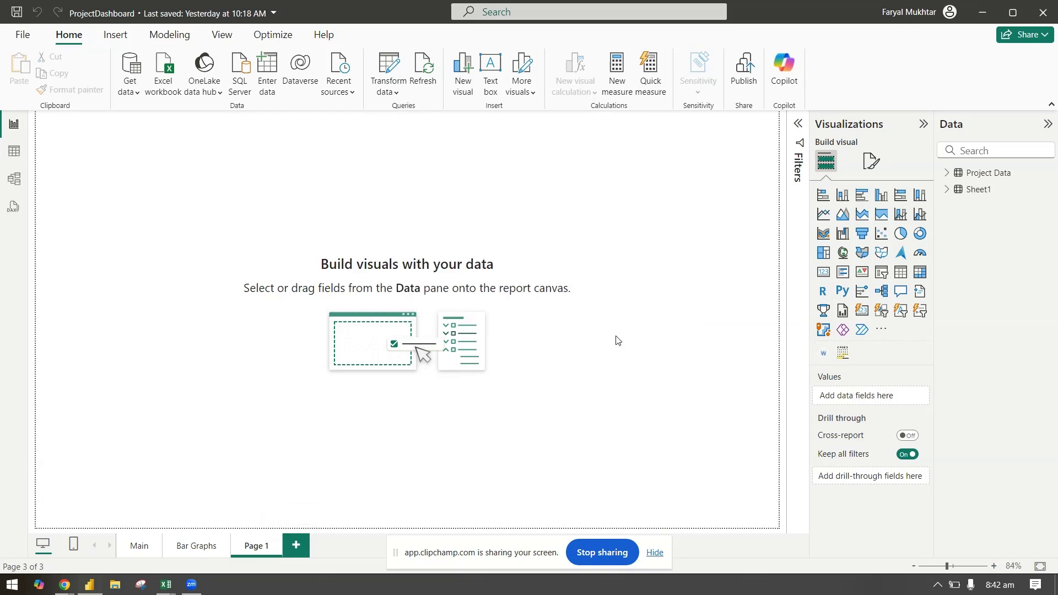
- Find the Box and Whisker chart by MAQ Software by searching 'box and' and add it
{"action": "left_click", "coordinate": [945, 194]}
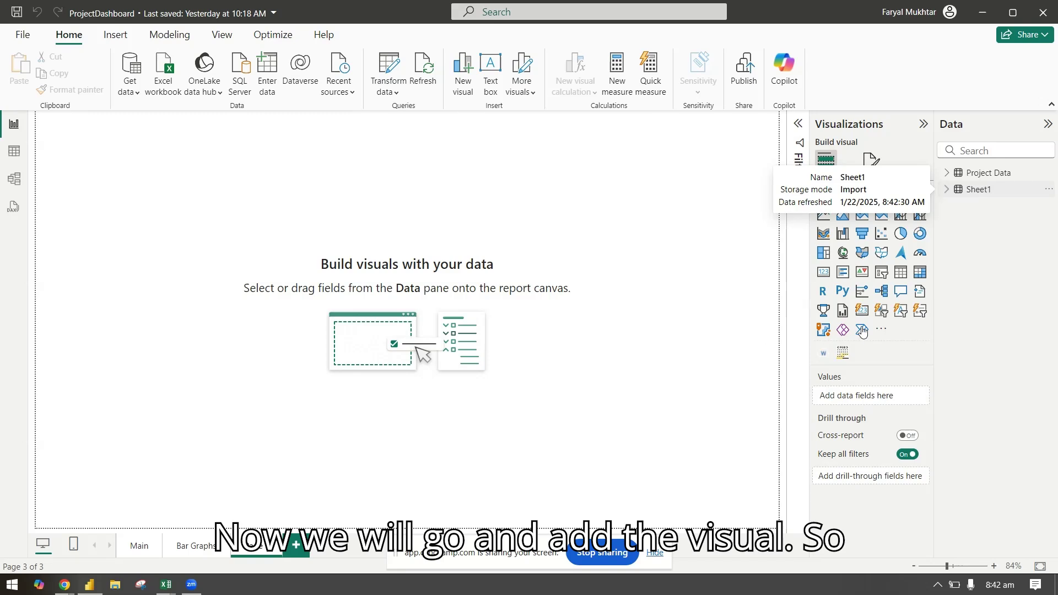
{"action": "left_click", "coordinate": [880, 329]}
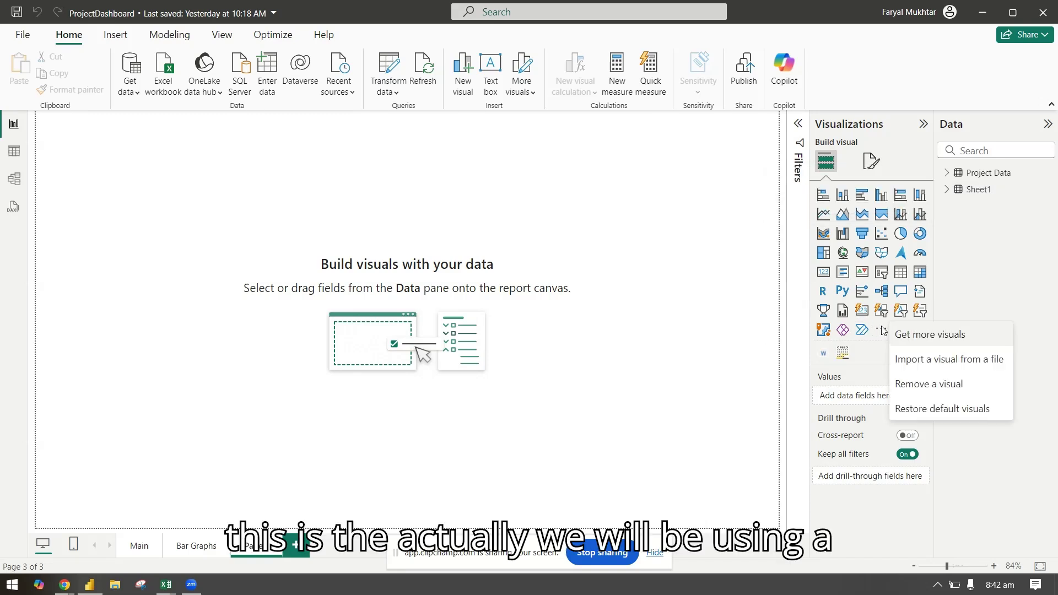
{"action": "left_click", "coordinate": [955, 336]}
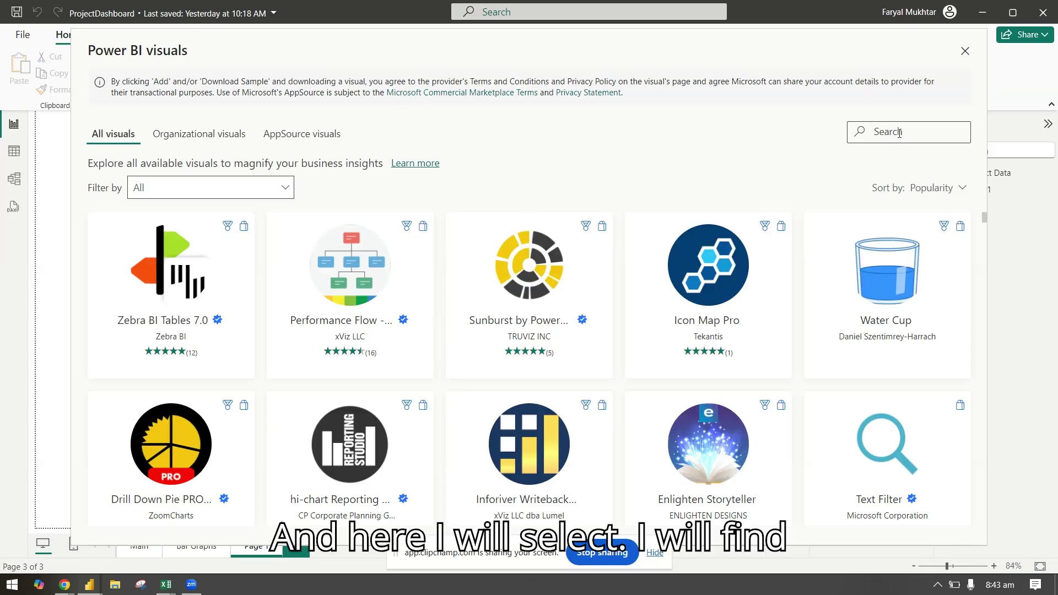
{"action": "left_click", "coordinate": [899, 133]}
{"action": "type", "text": "box and"}
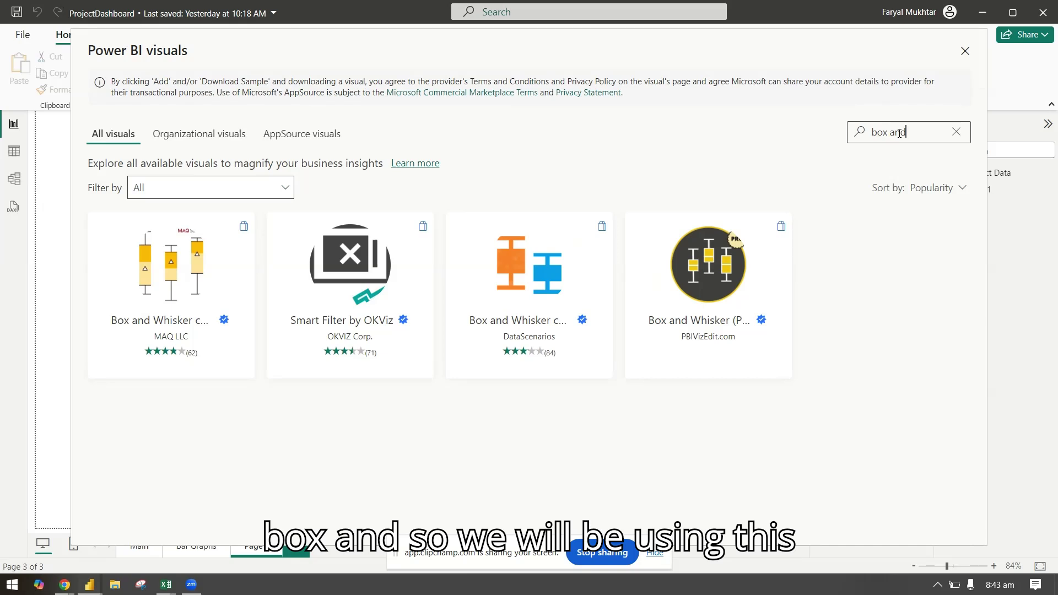
{"action": "left_click", "coordinate": [200, 272]}
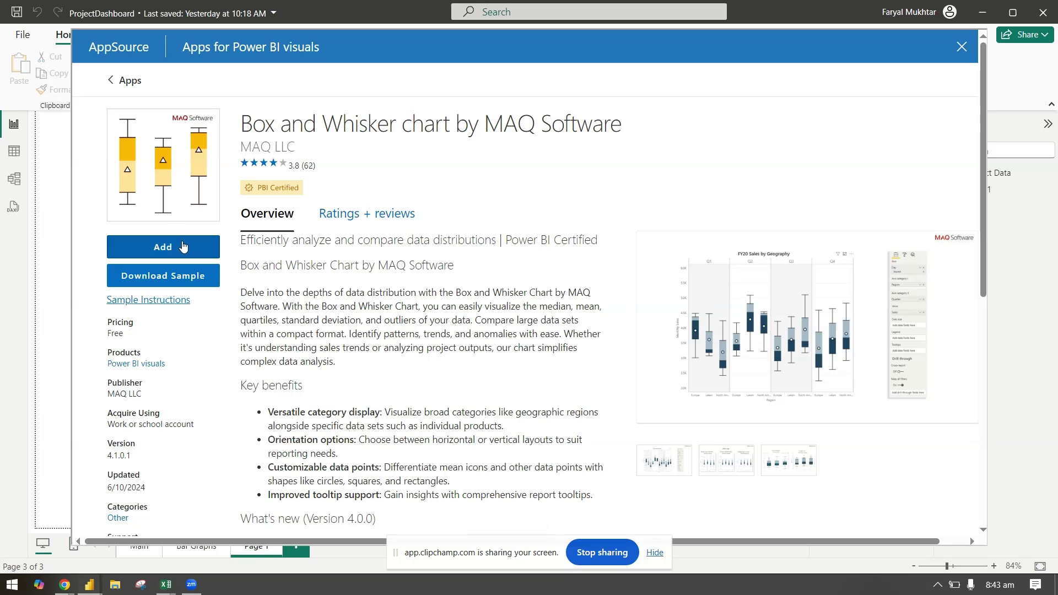
{"action": "left_click", "coordinate": [182, 246]}
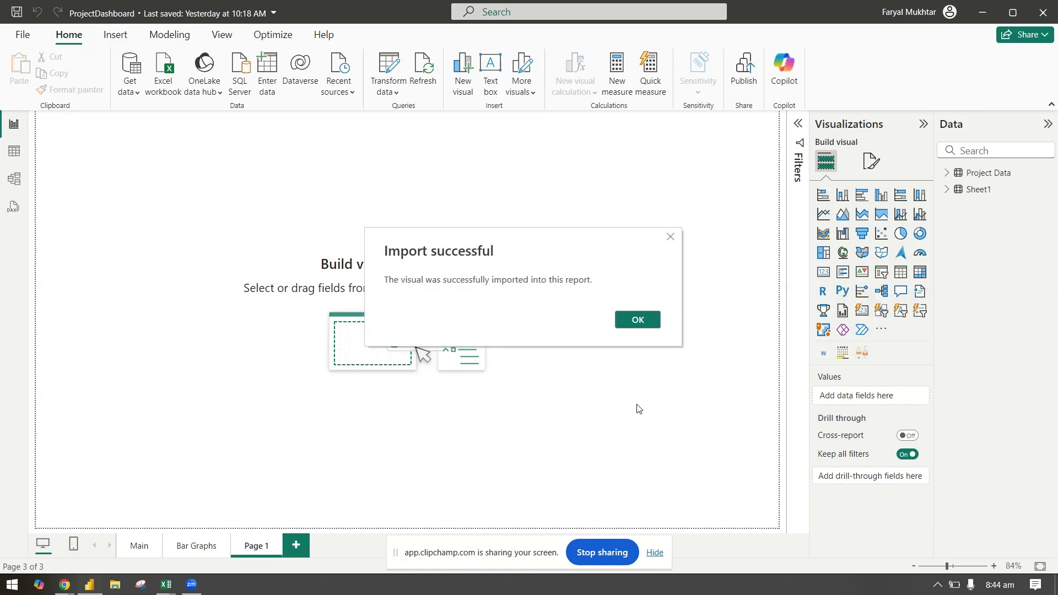
- Centre the new visual and assign Exam Type, Subject and Gender to the axes and Score as value
{"action": "left_click", "coordinate": [656, 324]}
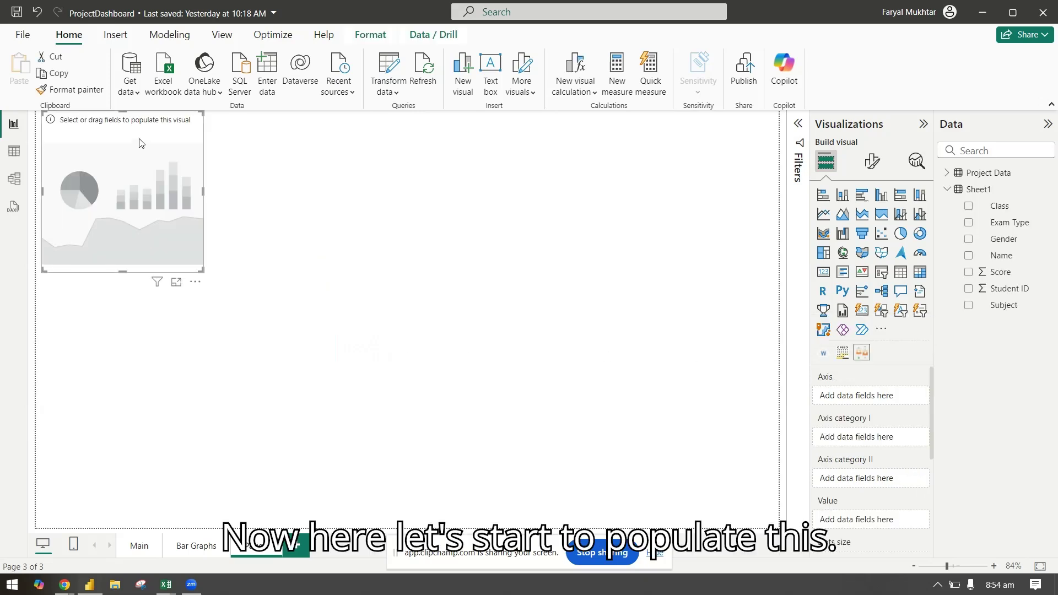
{"action": "left_click_drag", "start_coordinate": [146, 119], "coordinate": [431, 237]}
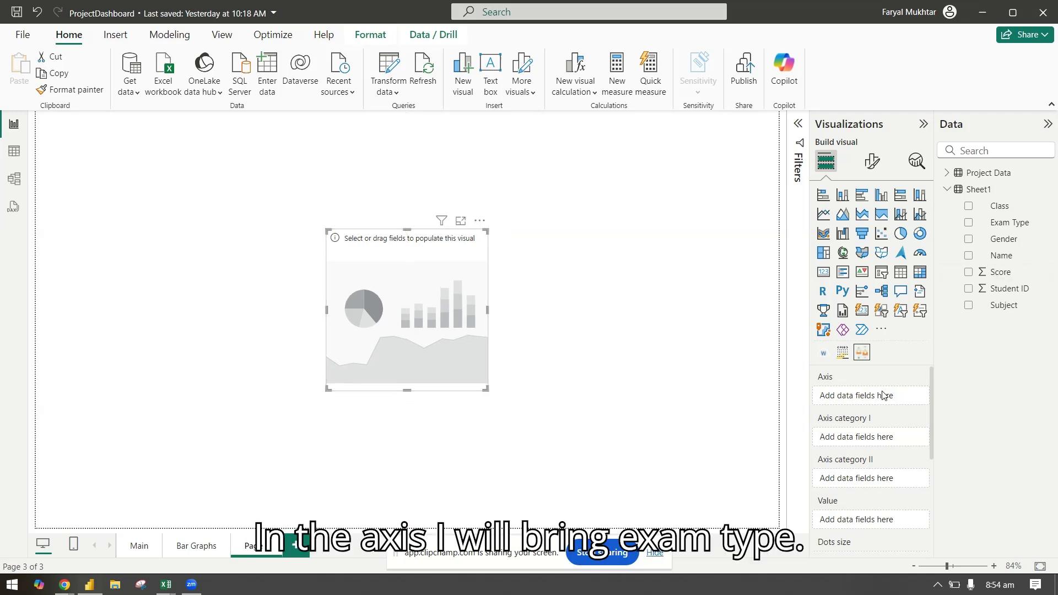
{"action": "left_click_drag", "start_coordinate": [1012, 223], "coordinate": [880, 396]}
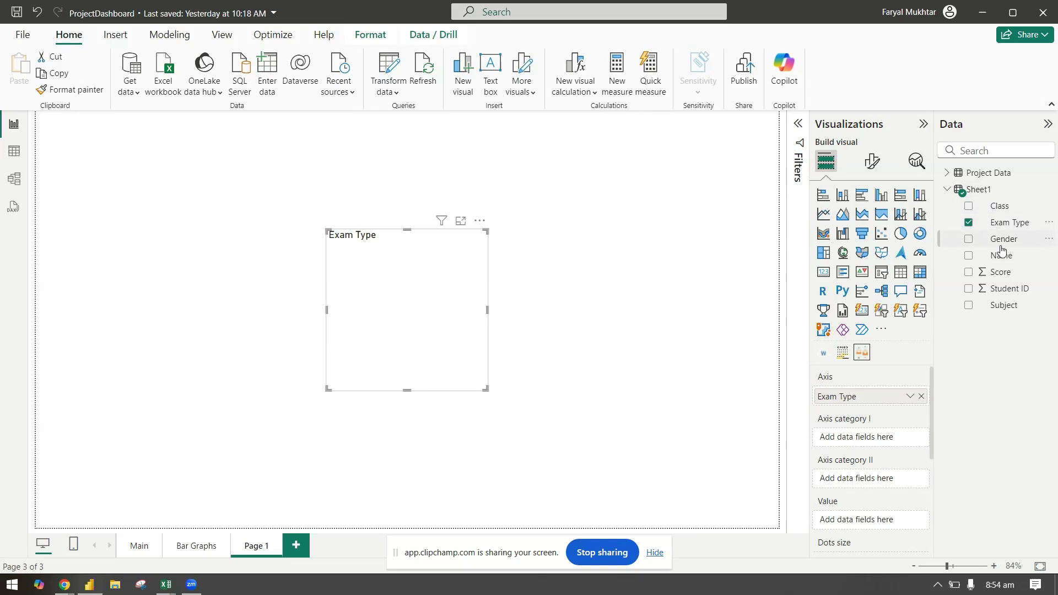
{"action": "left_click_drag", "start_coordinate": [1007, 306], "coordinate": [889, 438]}
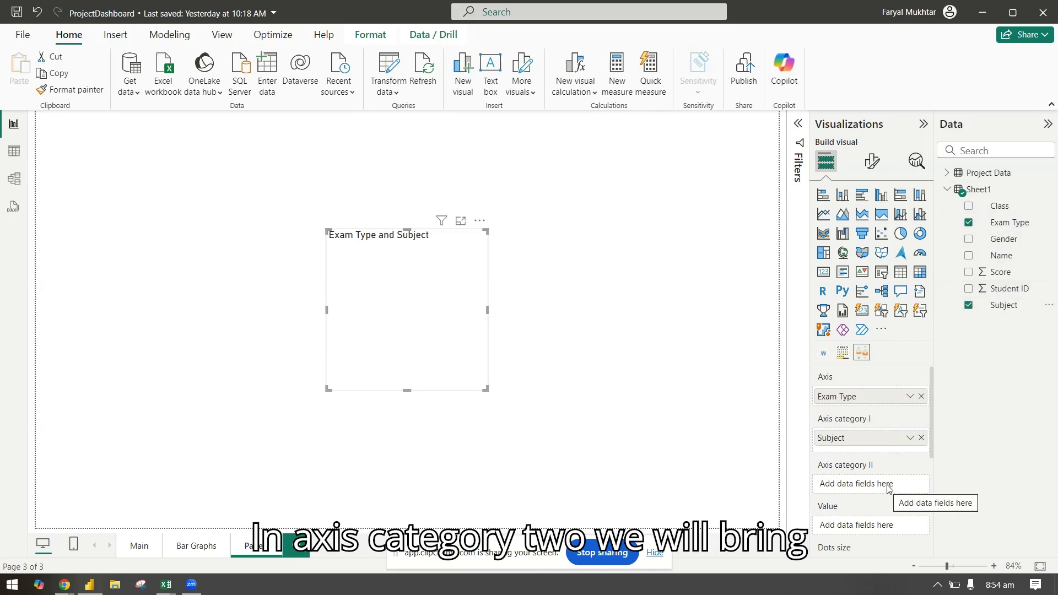
{"action": "left_click_drag", "start_coordinate": [1004, 239], "coordinate": [870, 485]}
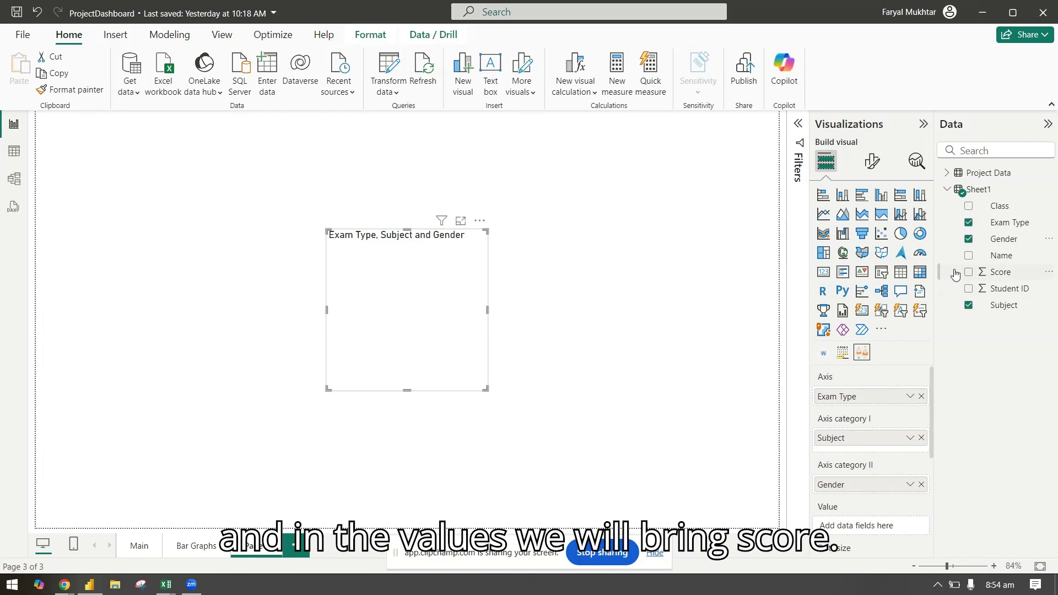
{"action": "mouse_move", "coordinate": [987, 278]}
{"action": "left_mouse_down"}
{"action": "mouse_move", "coordinate": [939, 530]}
{"action": "mouse_move", "coordinate": [876, 532]}
{"action": "left_mouse_up"}
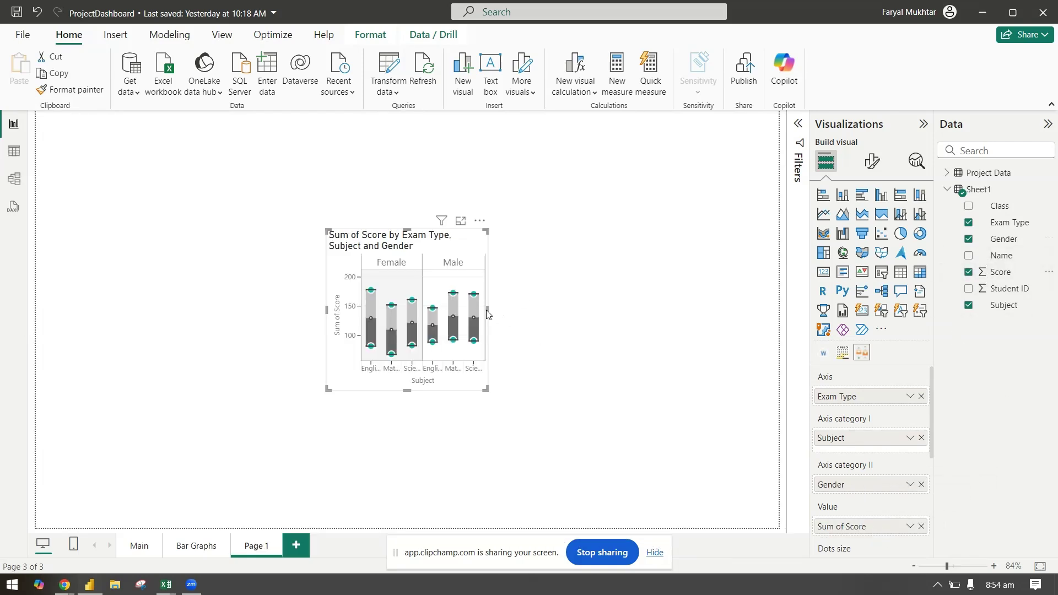
- Widen, heighten and move up the chart so it fills most of the canvas
{"action": "left_click_drag", "start_coordinate": [485, 309], "coordinate": [644, 302]}
{"action": "left_click_drag", "start_coordinate": [326, 307], "coordinate": [122, 332]}
{"action": "left_click_drag", "start_coordinate": [392, 390], "coordinate": [409, 504]}
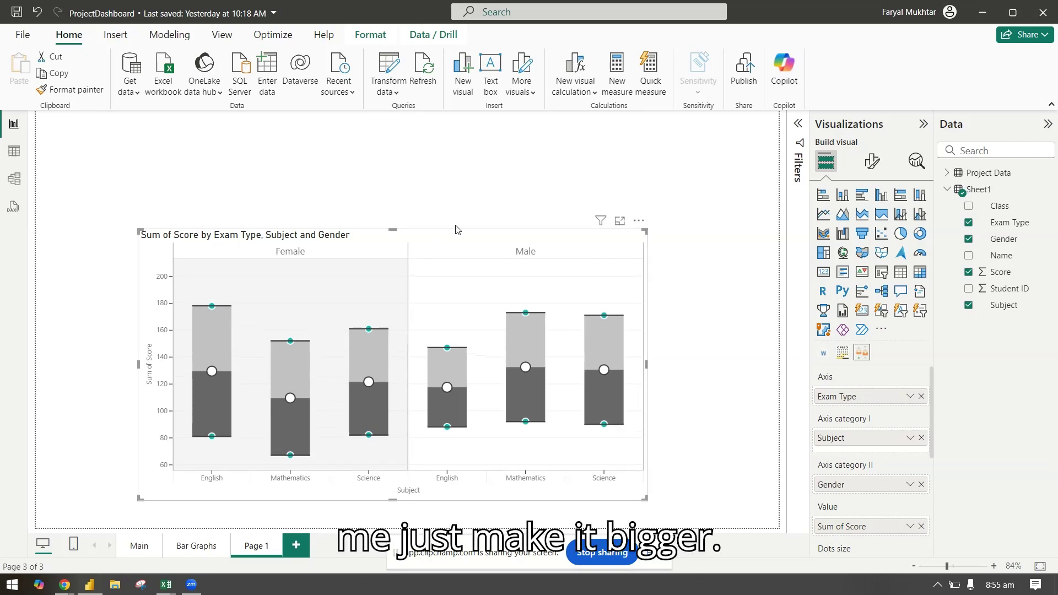
{"action": "left_click_drag", "start_coordinate": [462, 233], "coordinate": [476, 144]}
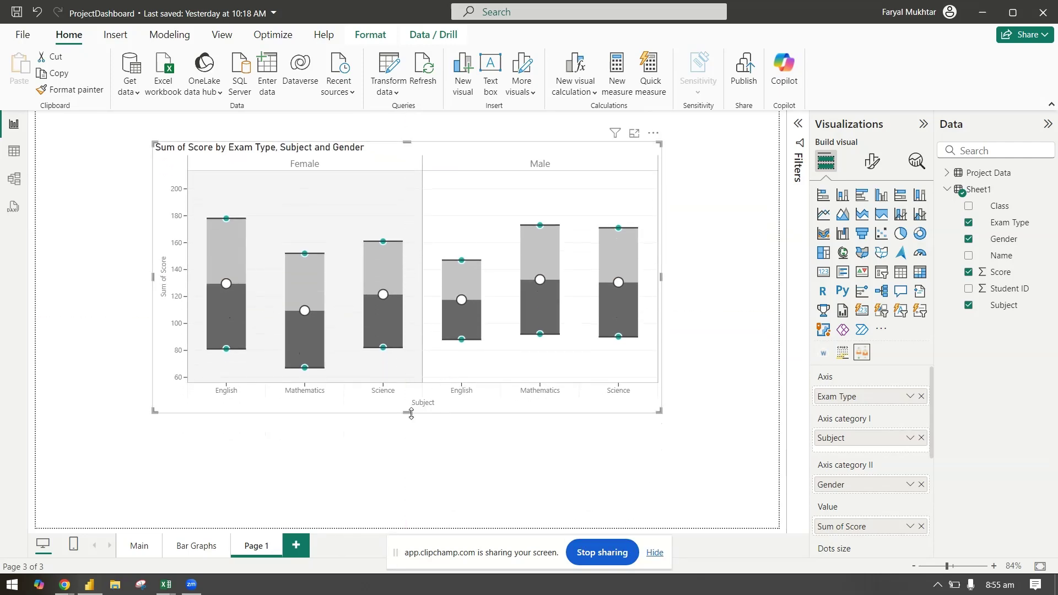
{"action": "left_click_drag", "start_coordinate": [411, 413], "coordinate": [412, 453]}
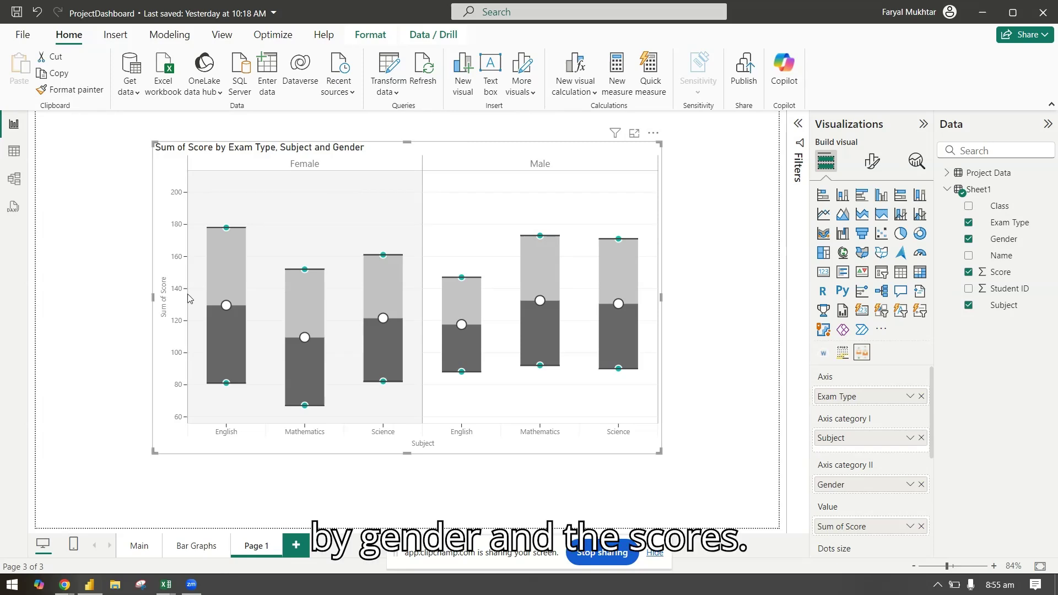
- Check the chart's tooltips, such as female English Midterm totalling 81
{"action": "mouse_move", "coordinate": [226, 307]}
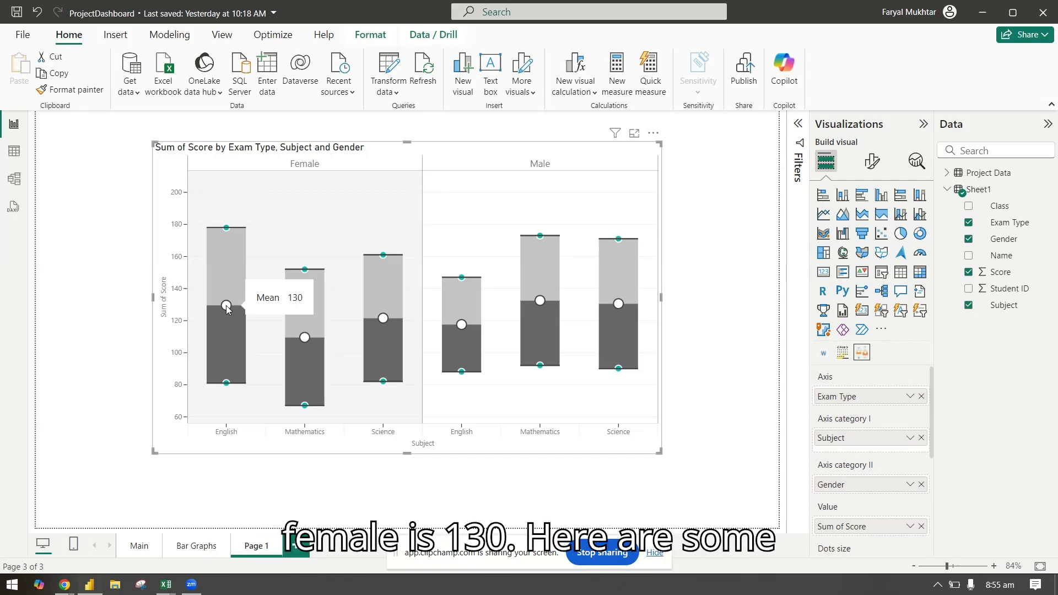
{"action": "mouse_move", "coordinate": [227, 383]}
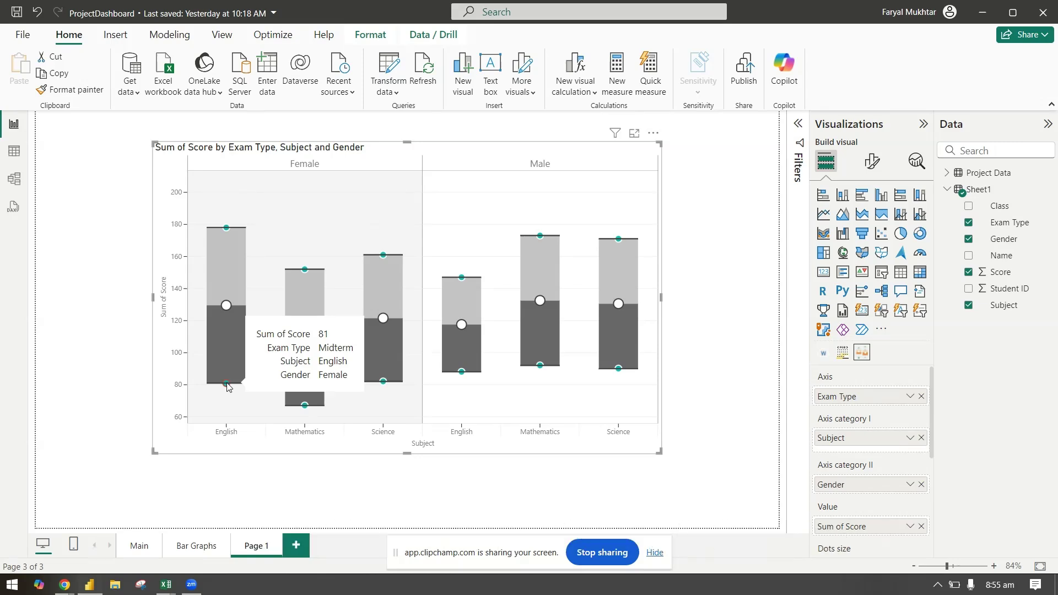
{"action": "scroll", "coordinate": [870, 451], "scroll_direction": "down", "scroll_amount": 3}
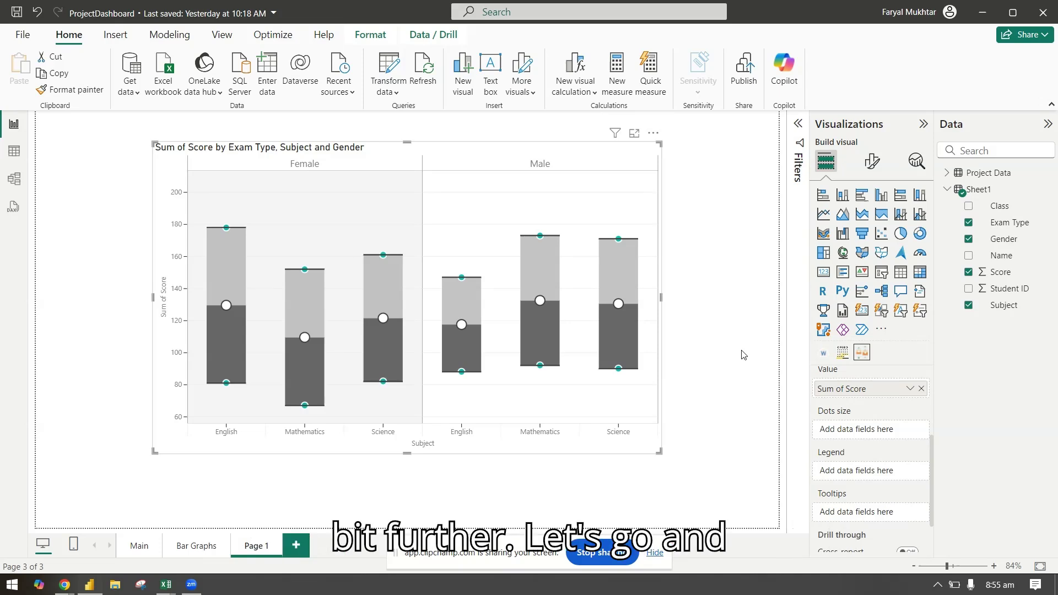
- Try a horizontal orientation in Format visual, then return the box plot to vertical
{"action": "left_click", "coordinate": [881, 161]}
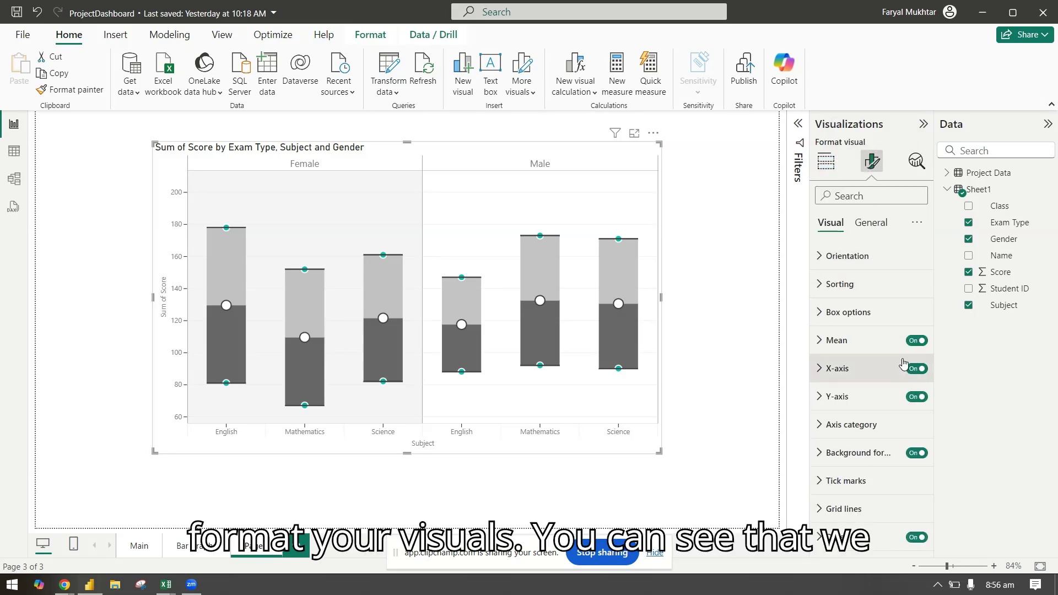
{"action": "left_click", "coordinate": [887, 260]}
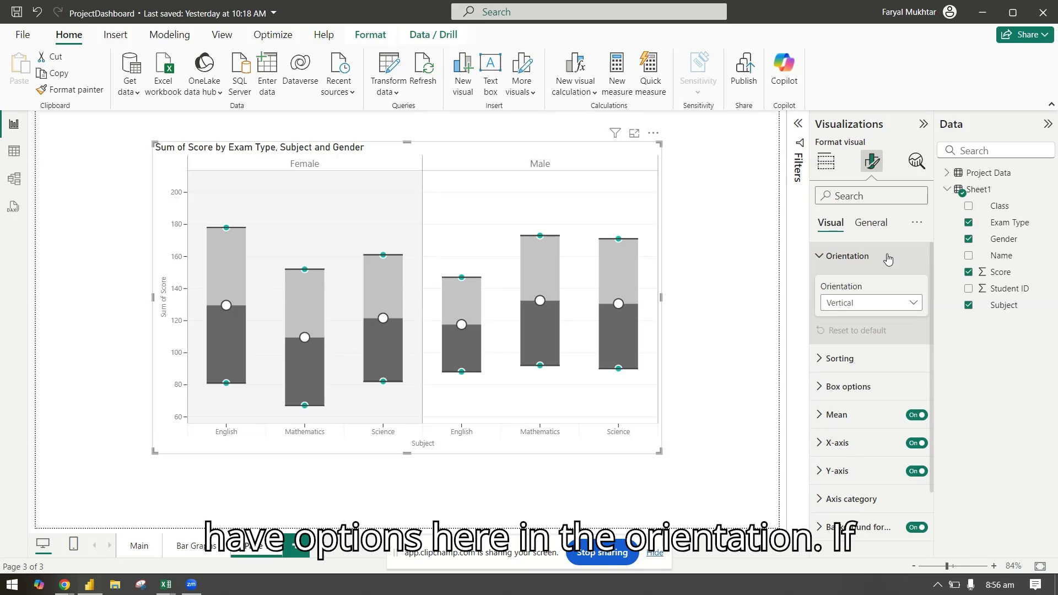
{"action": "left_click", "coordinate": [891, 306]}
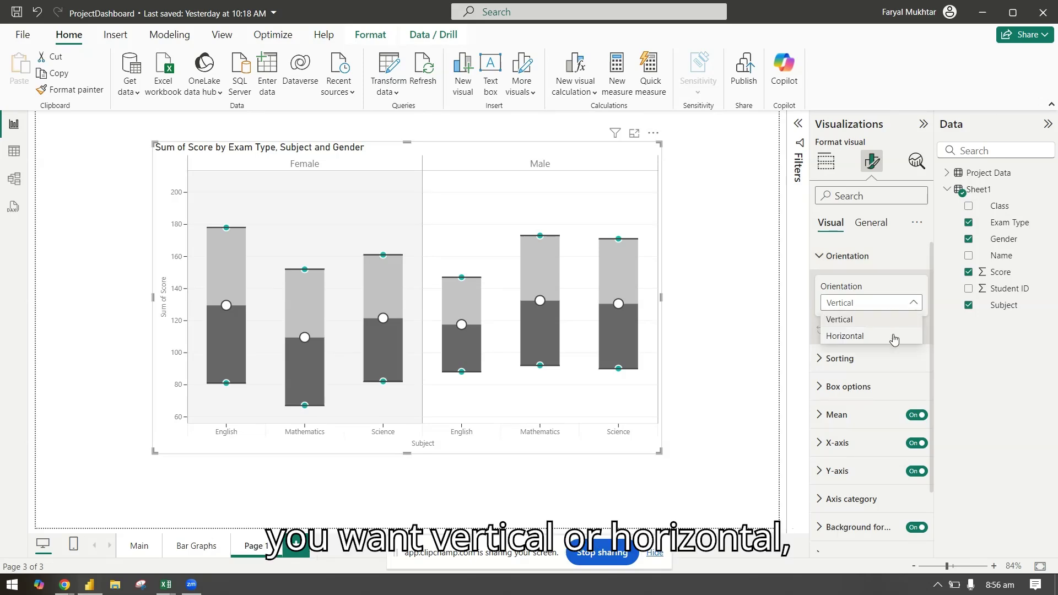
{"action": "left_click", "coordinate": [894, 334]}
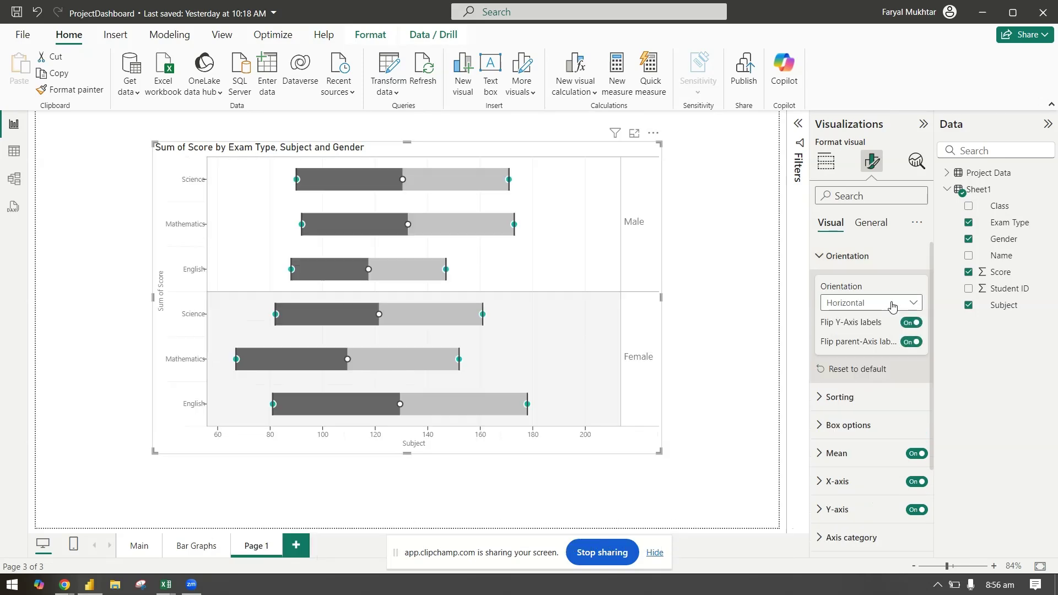
{"action": "left_click", "coordinate": [892, 304]}
{"action": "left_click", "coordinate": [893, 320]}
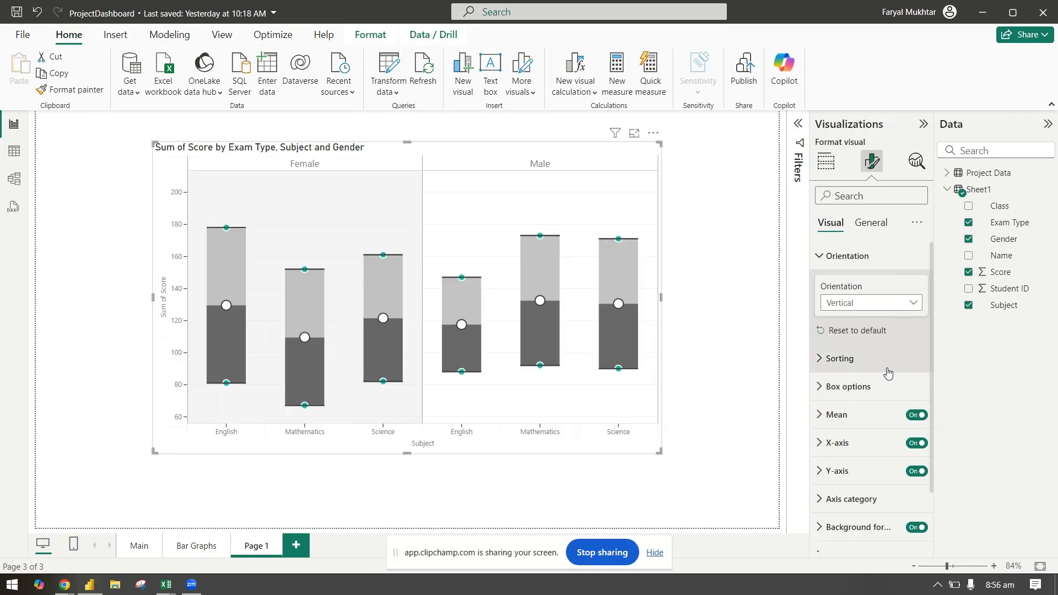
{"action": "left_click", "coordinate": [883, 363]}
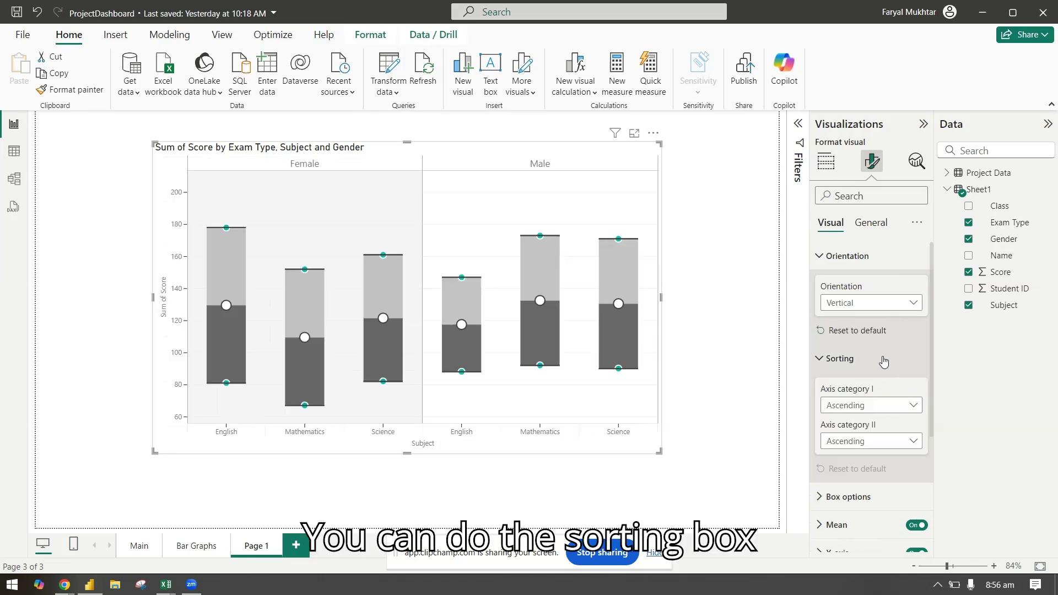
{"action": "left_click", "coordinate": [883, 361]}
- Set the upper box colour to blue and the lower box colour to pink
{"action": "left_click", "coordinate": [881, 395]}
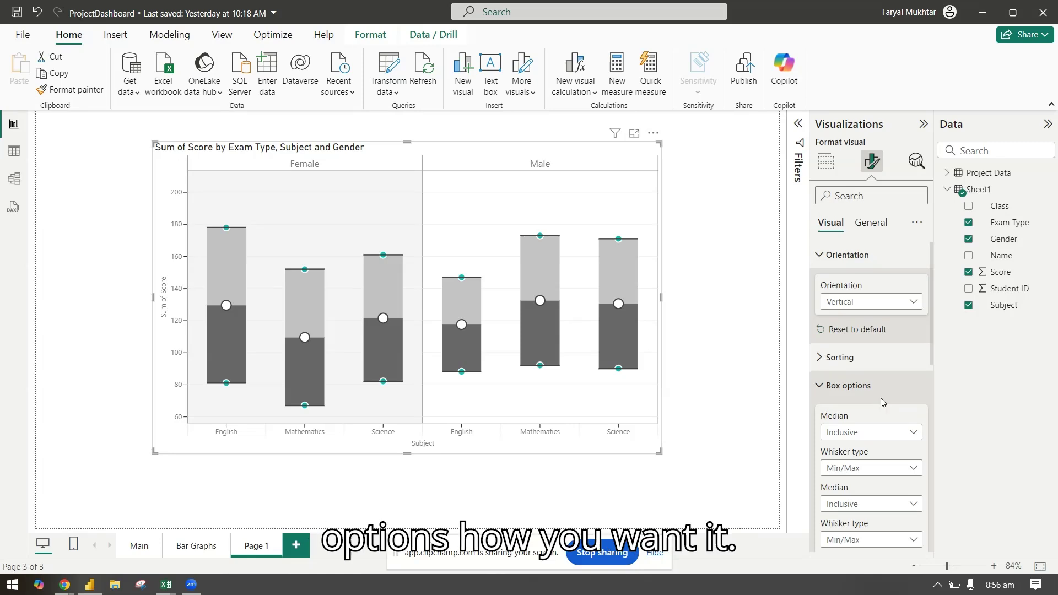
{"action": "scroll", "coordinate": [880, 402], "scroll_direction": "down", "scroll_amount": 3}
{"action": "scroll", "coordinate": [870, 490], "scroll_direction": "up", "scroll_amount": 3}
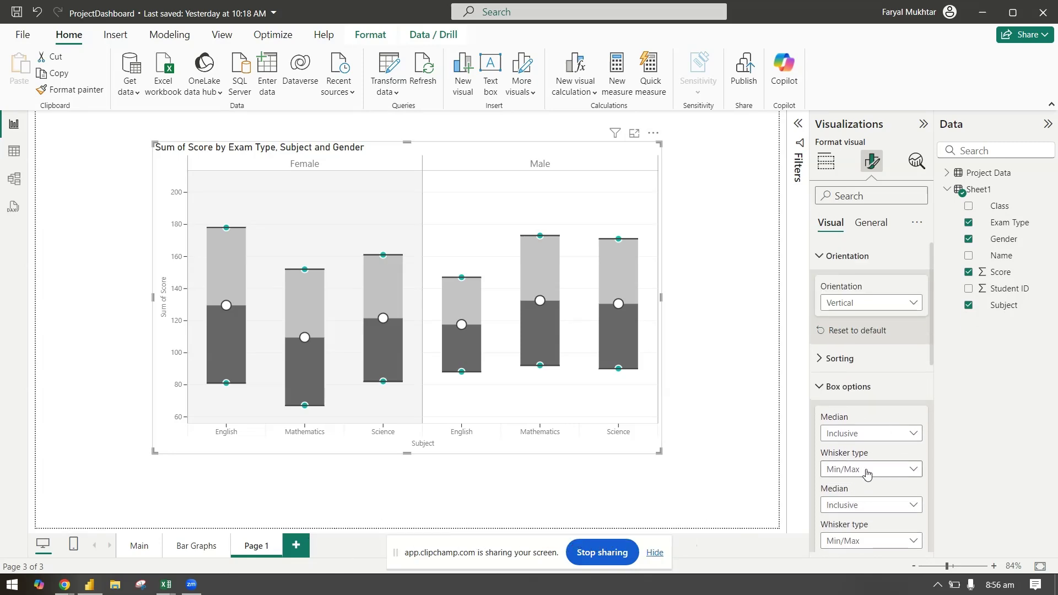
{"action": "scroll", "coordinate": [865, 468], "scroll_direction": "down", "scroll_amount": 4}
{"action": "left_click", "coordinate": [848, 406]}
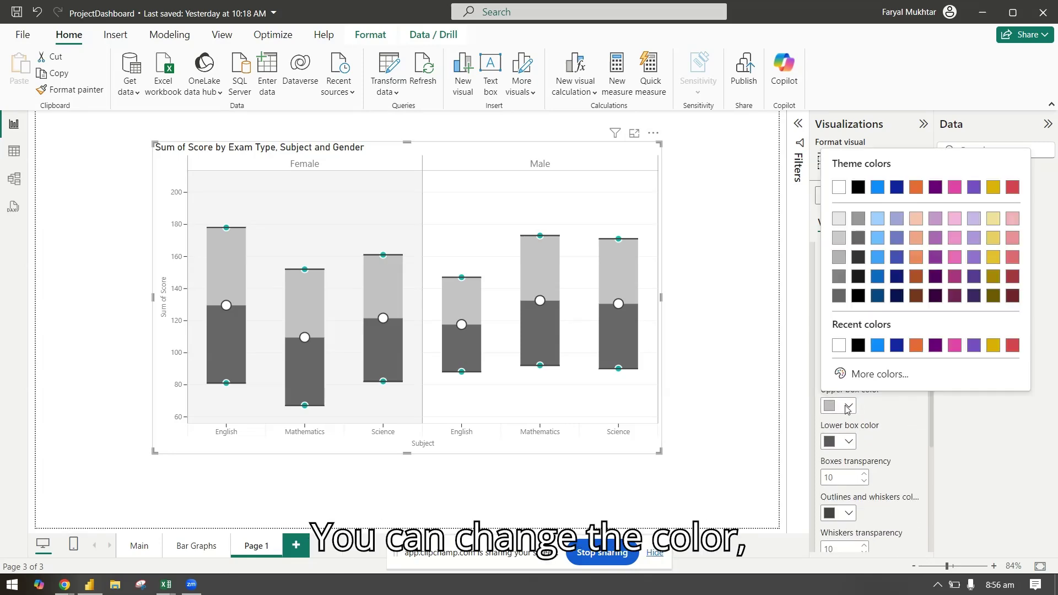
{"action": "left_click", "coordinate": [877, 345]}
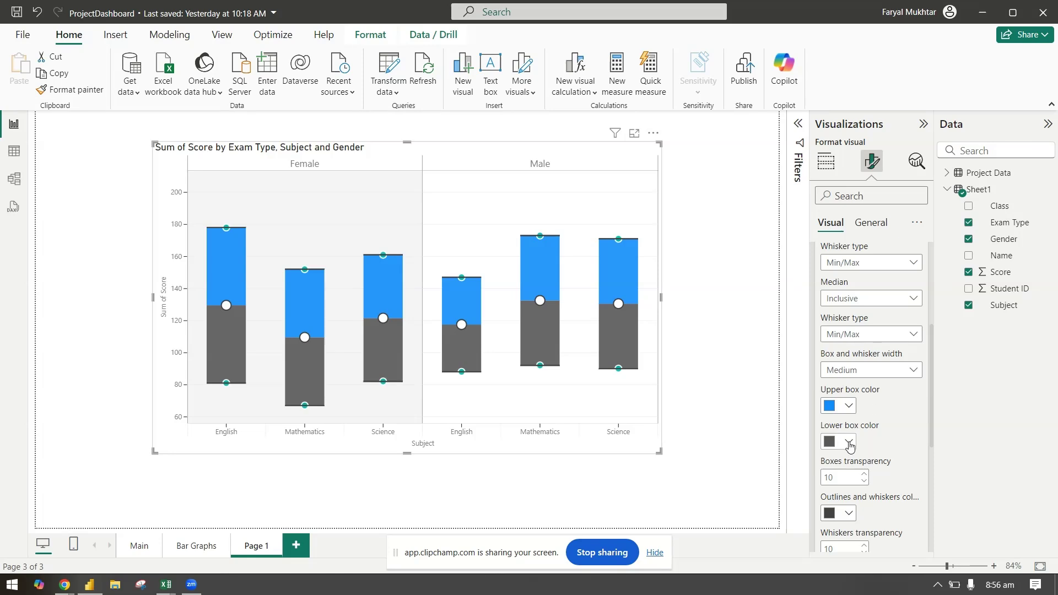
{"action": "left_click", "coordinate": [848, 441]}
{"action": "left_click", "coordinate": [965, 379]}
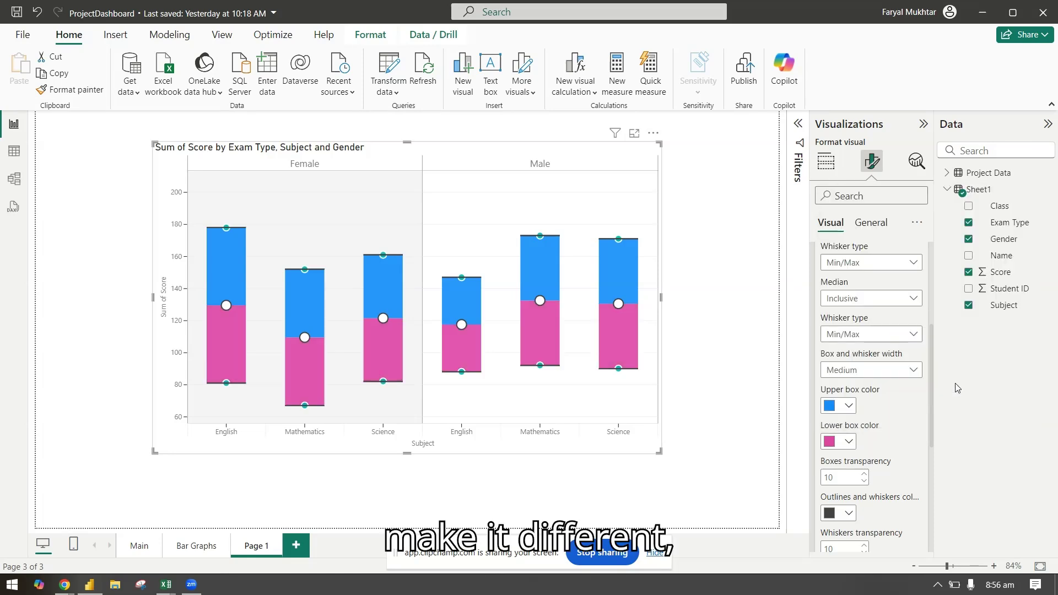
{"action": "scroll", "coordinate": [883, 306], "scroll_direction": "down", "scroll_amount": 1}
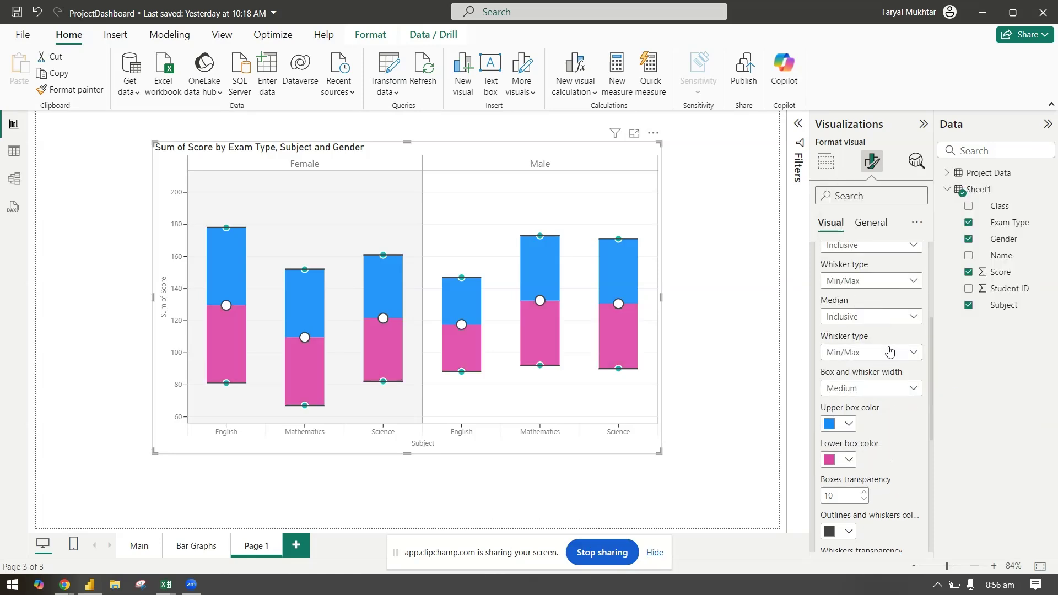
{"action": "scroll", "coordinate": [875, 385], "scroll_direction": "down", "scroll_amount": 2}
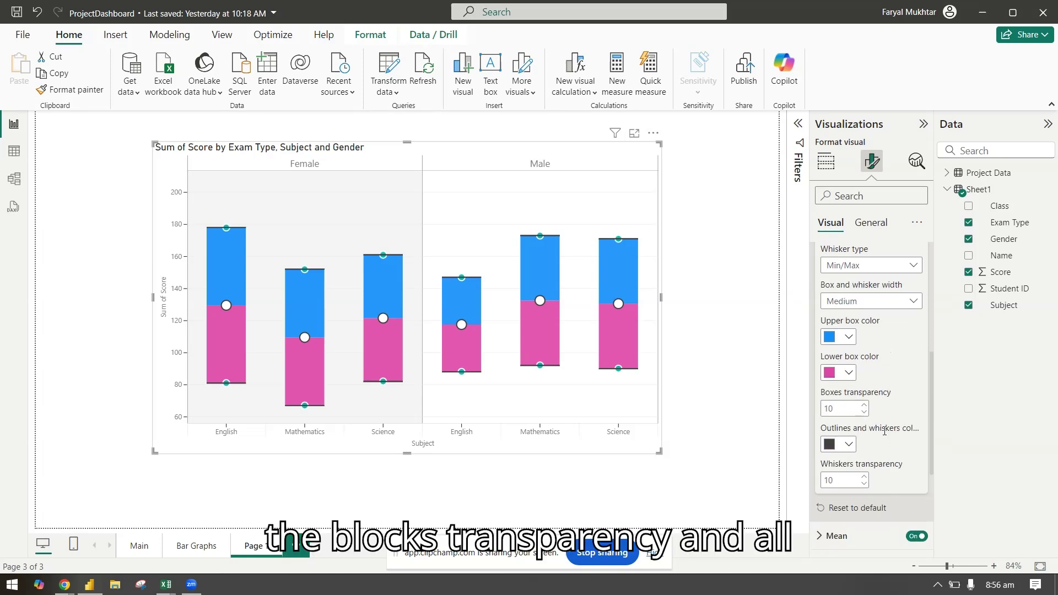
{"action": "scroll", "coordinate": [903, 445], "scroll_direction": "up", "scroll_amount": 3}
- Change the mean marker colour from white to black
{"action": "left_click", "coordinate": [851, 317]}
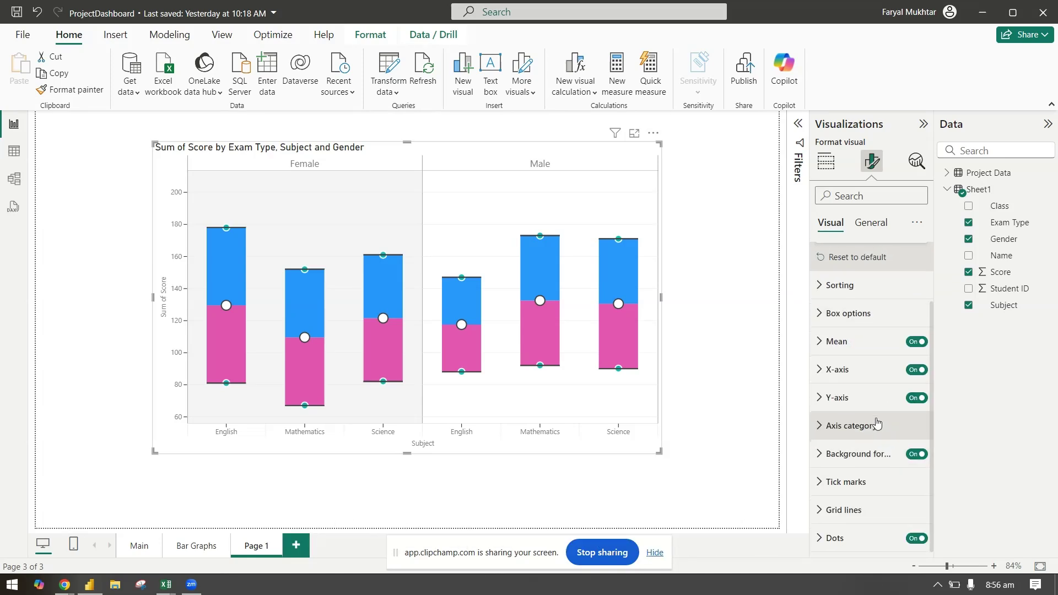
{"action": "left_click", "coordinate": [866, 347]}
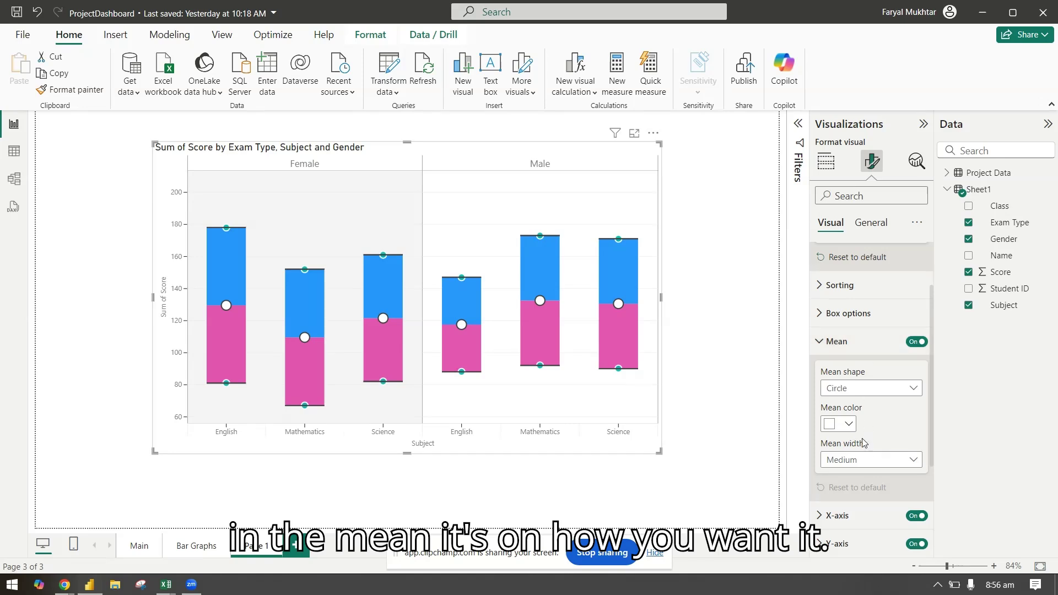
{"action": "scroll", "coordinate": [869, 455], "scroll_direction": "down", "scroll_amount": 1}
{"action": "scroll", "coordinate": [869, 455], "scroll_direction": "down", "scroll_amount": 2}
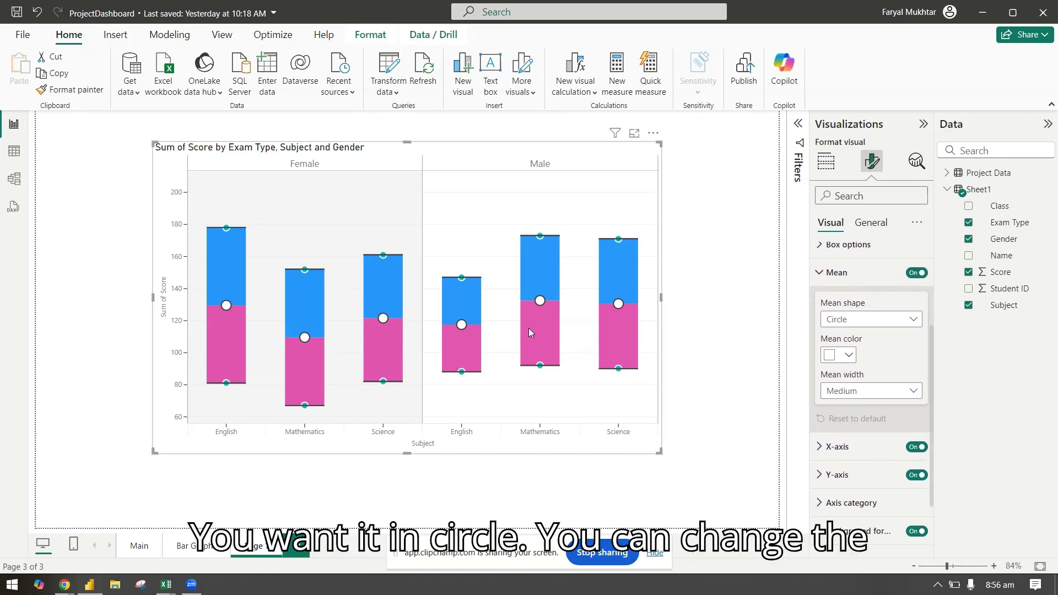
{"action": "left_click", "coordinate": [848, 356]}
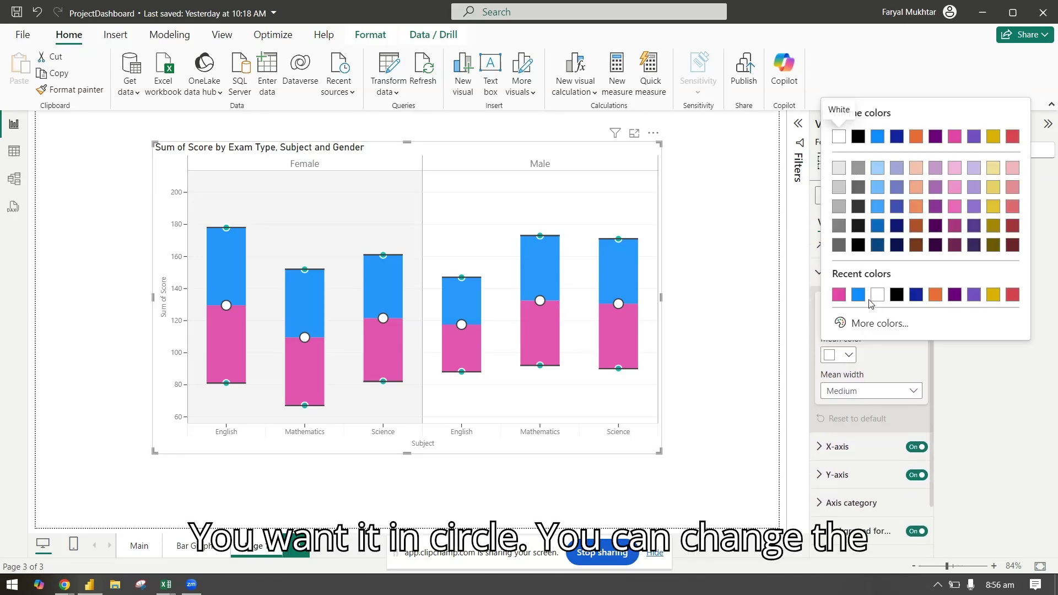
{"action": "left_click", "coordinate": [896, 294]}
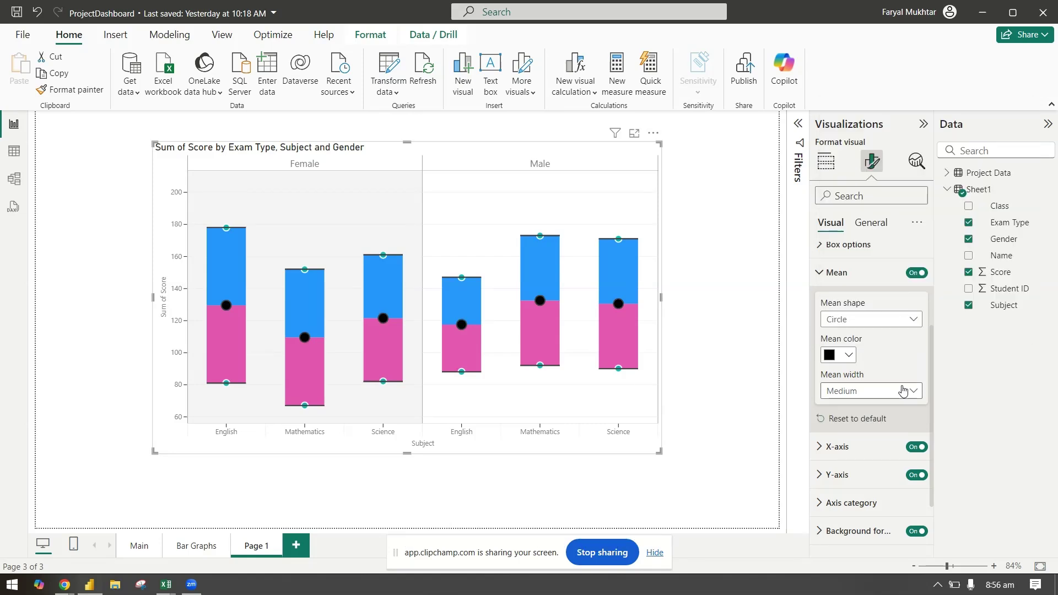
{"action": "left_click", "coordinate": [868, 276]}
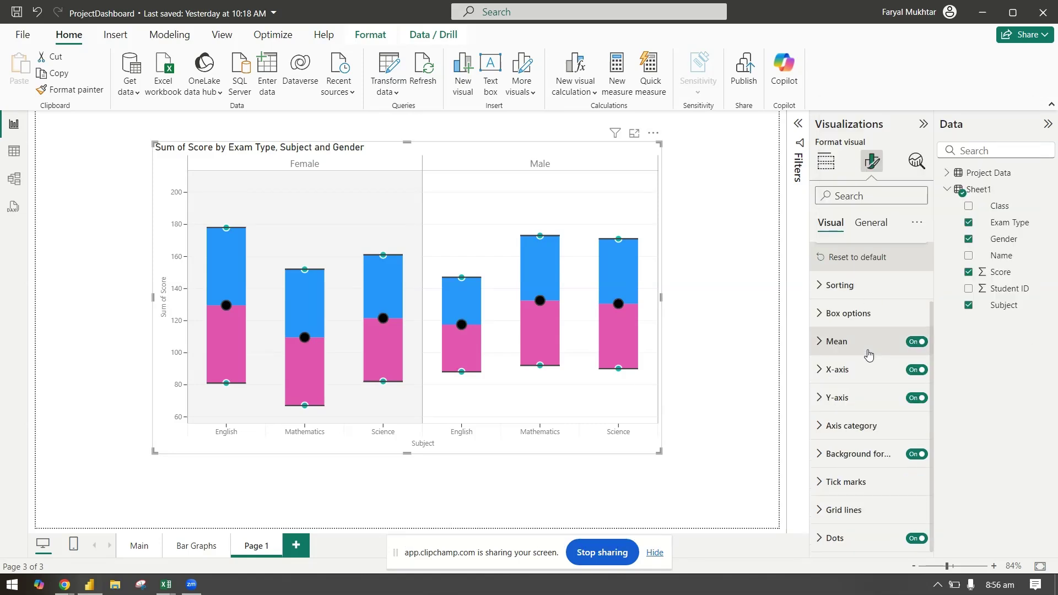
- Toggle the X-axis Subject title off and on, leaving it shown
{"action": "left_click", "coordinate": [865, 370]}
{"action": "scroll", "coordinate": [881, 465], "scroll_direction": "down", "scroll_amount": 3}
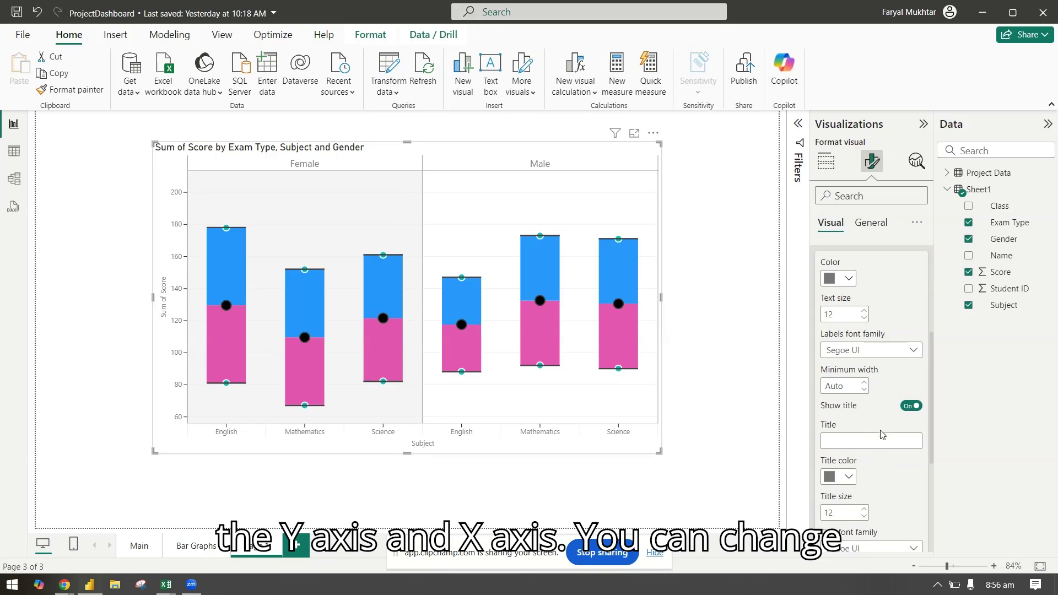
{"action": "scroll", "coordinate": [882, 435], "scroll_direction": "down", "scroll_amount": 2}
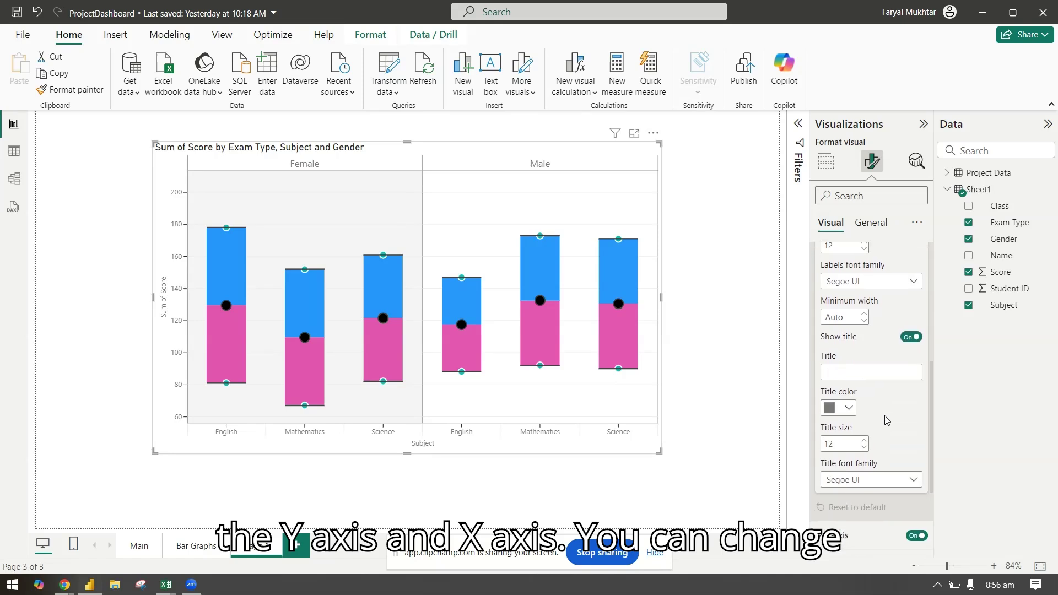
{"action": "left_click", "coordinate": [910, 336]}
{"action": "left_click", "coordinate": [912, 338]}
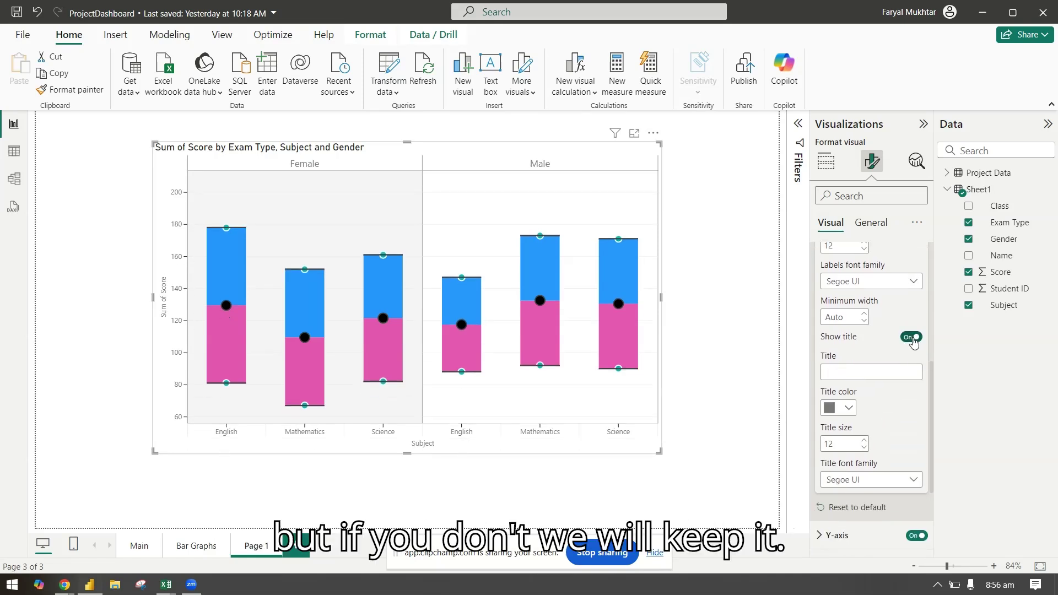
{"action": "left_click", "coordinate": [912, 338]}
{"action": "left_click", "coordinate": [912, 337]}
- Review the Y-axis, Axis category and Background formatting settings
{"action": "scroll", "coordinate": [881, 424], "scroll_direction": "down", "scroll_amount": 4}
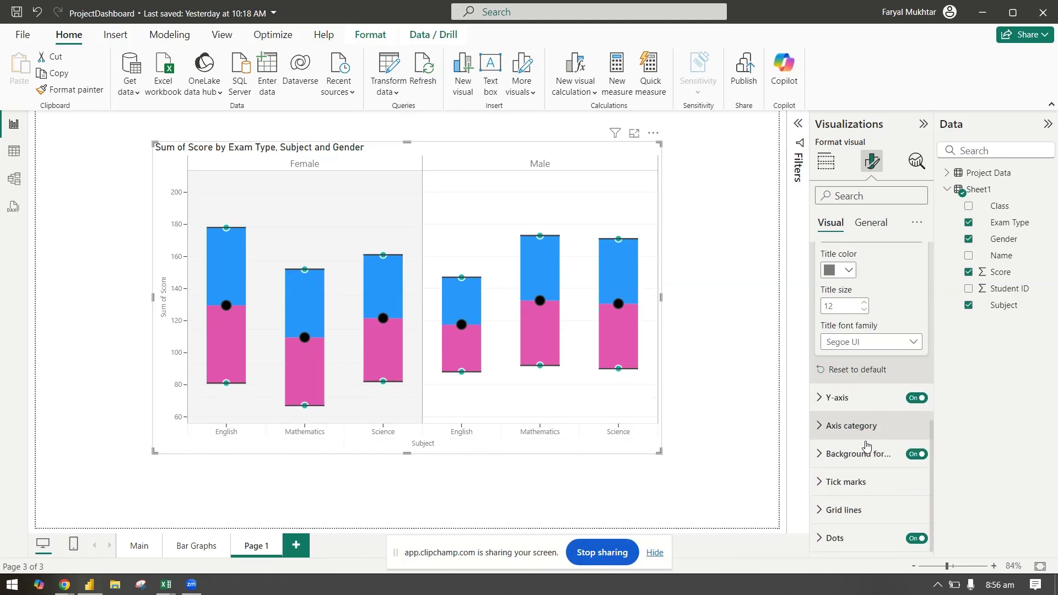
{"action": "left_click", "coordinate": [856, 400]}
{"action": "left_click", "coordinate": [857, 400]}
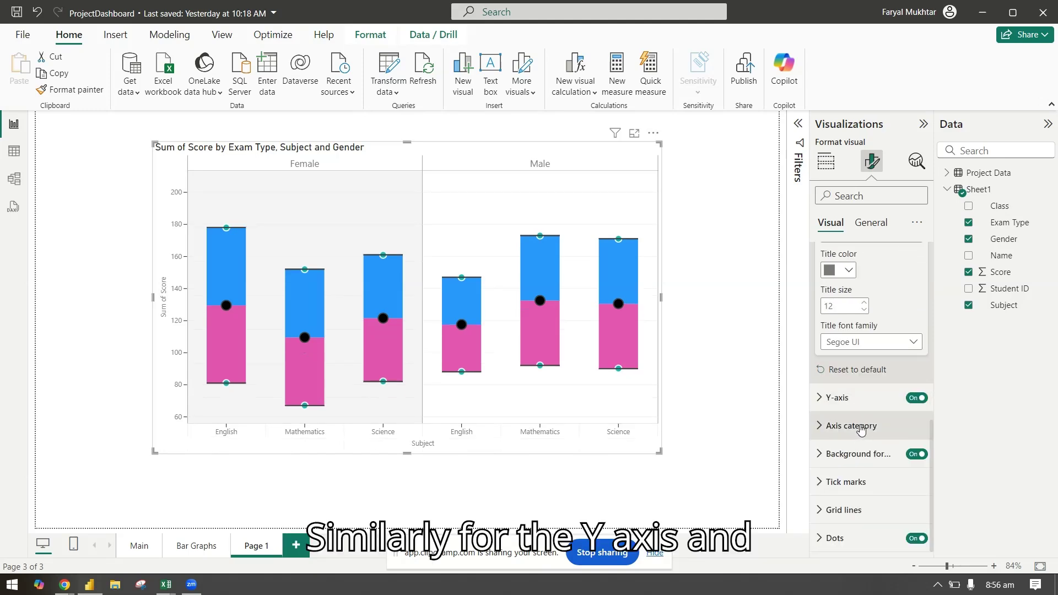
{"action": "left_click", "coordinate": [851, 425]}
{"action": "scroll", "coordinate": [851, 425], "scroll_direction": "down", "scroll_amount": 4}
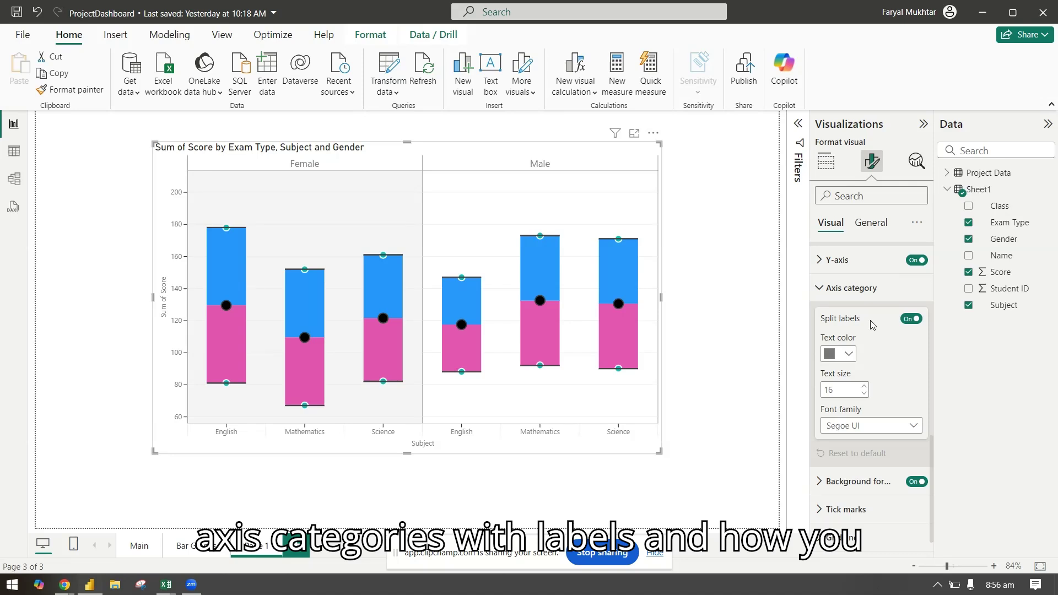
{"action": "scroll", "coordinate": [883, 432], "scroll_direction": "down", "scroll_amount": 1}
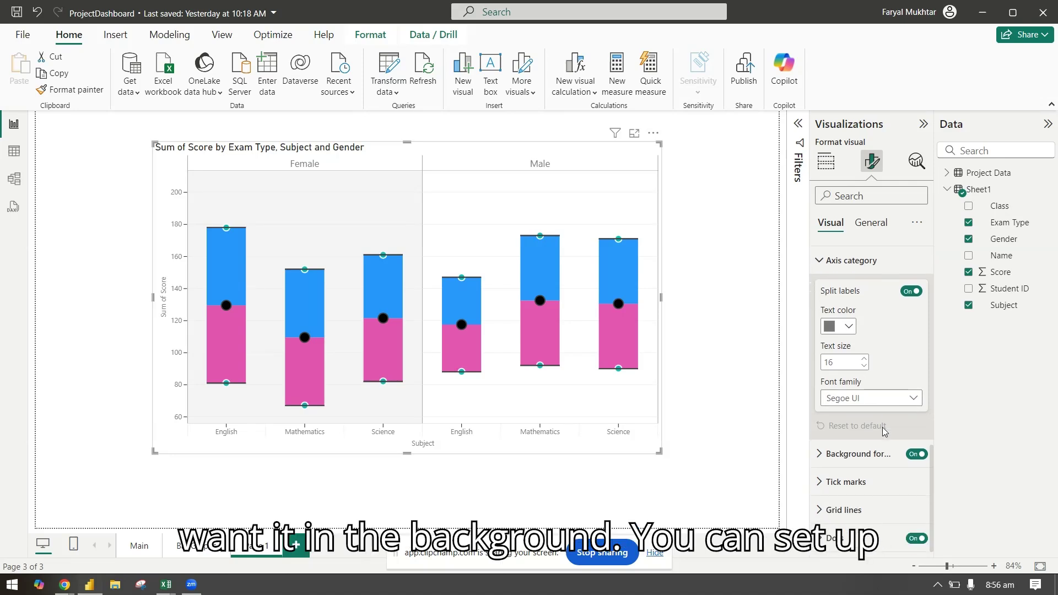
{"action": "left_click", "coordinate": [869, 456]}
{"action": "scroll", "coordinate": [870, 451], "scroll_direction": "down", "scroll_amount": 4}
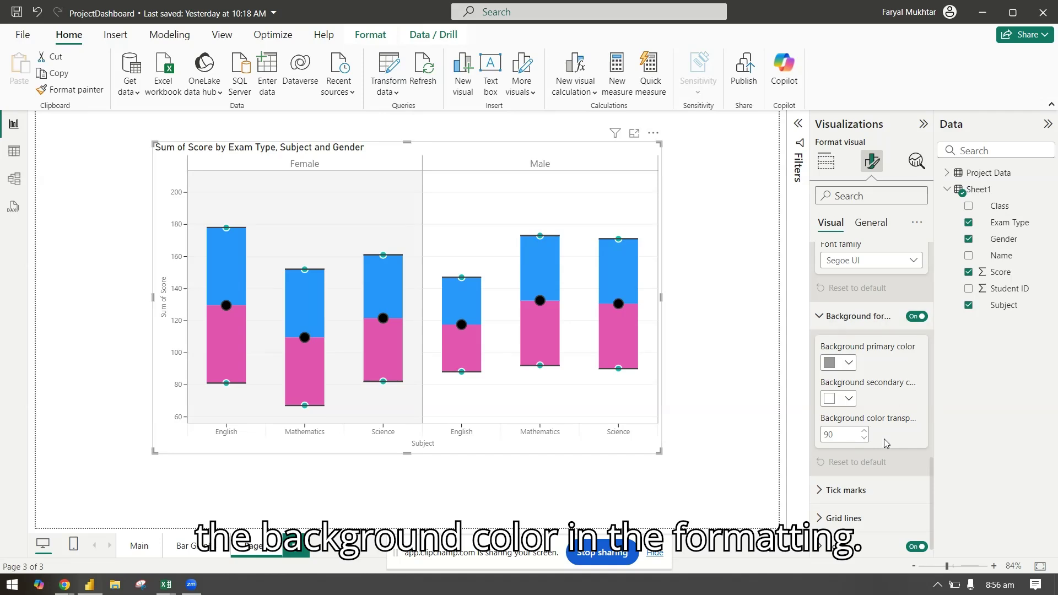
{"action": "scroll", "coordinate": [883, 438], "scroll_direction": "down", "scroll_amount": 1}
- Review the Tick marks, Grid lines and Dots settings, including dot colour, border and radius
{"action": "left_click", "coordinate": [864, 483]}
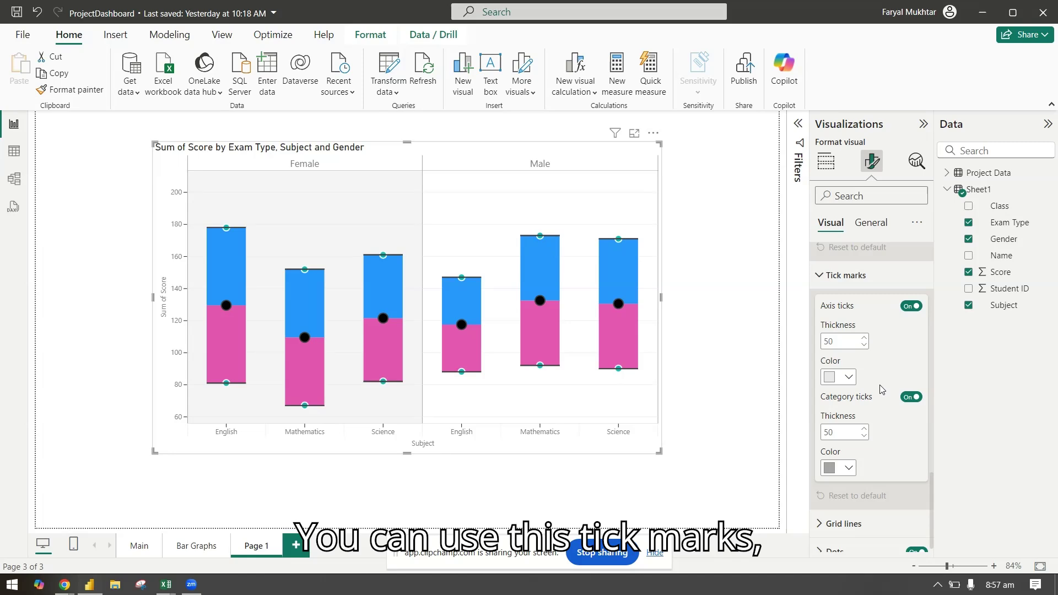
{"action": "scroll", "coordinate": [875, 419], "scroll_direction": "down", "scroll_amount": 1}
{"action": "left_click", "coordinate": [854, 512]}
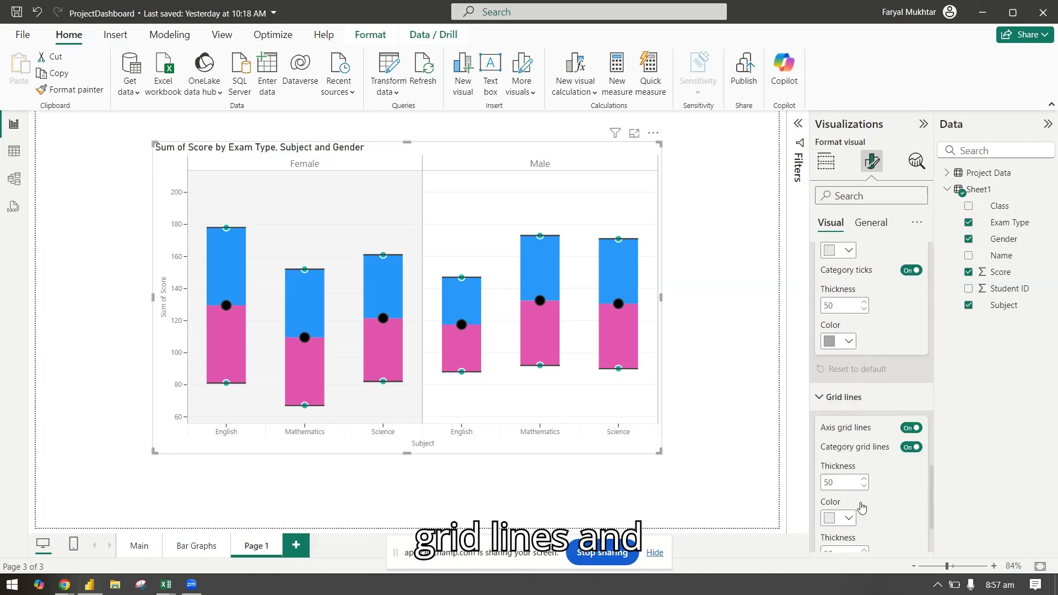
{"action": "scroll", "coordinate": [859, 515], "scroll_direction": "down", "scroll_amount": 1}
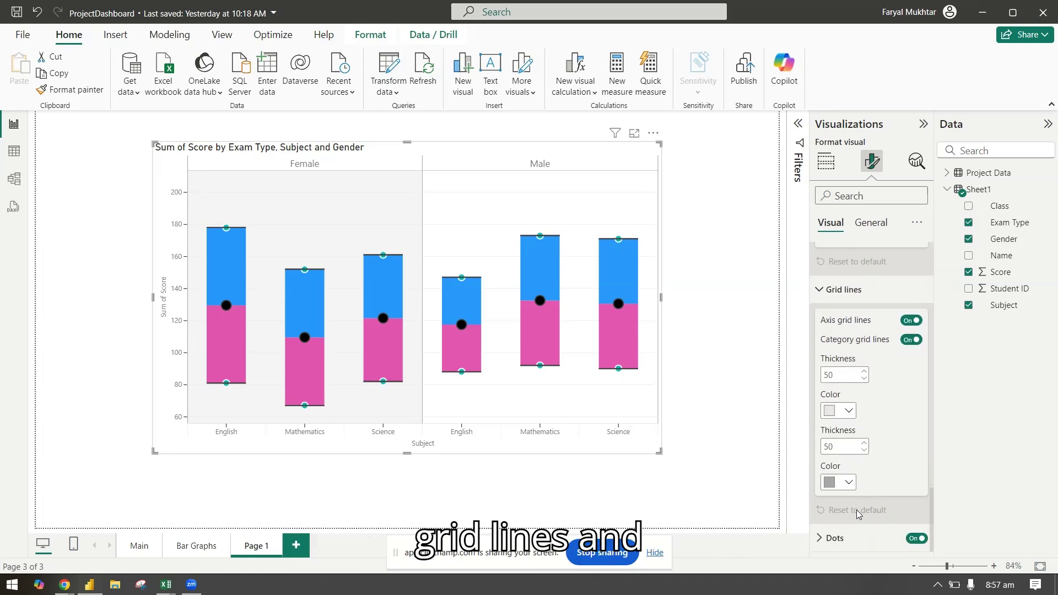
{"action": "left_click", "coordinate": [855, 542]}
{"action": "scroll", "coordinate": [876, 447], "scroll_direction": "down", "scroll_amount": 2}
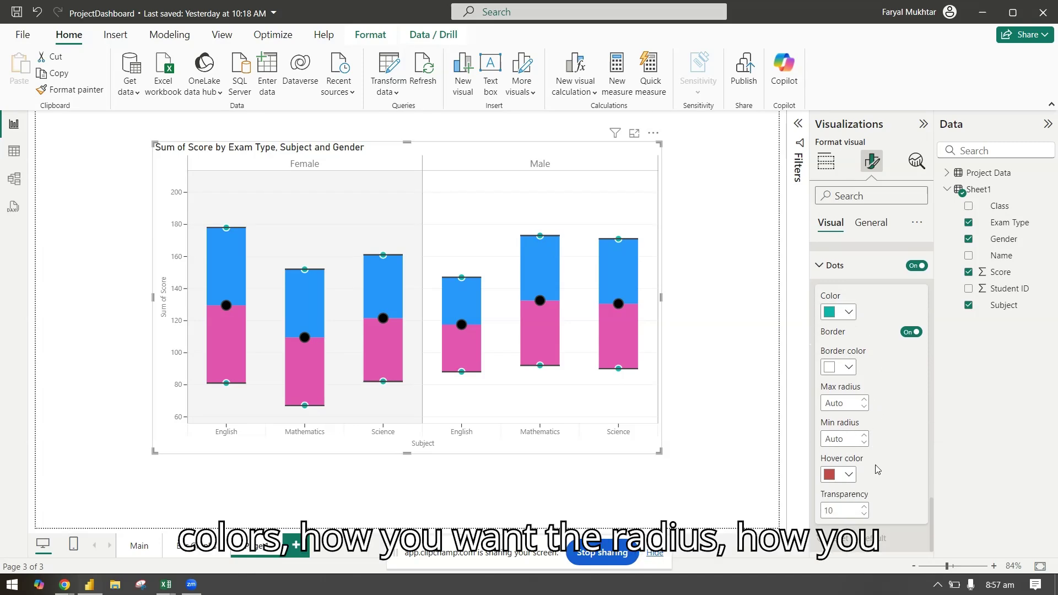
{"action": "mouse_move", "coordinate": [620, 243]}
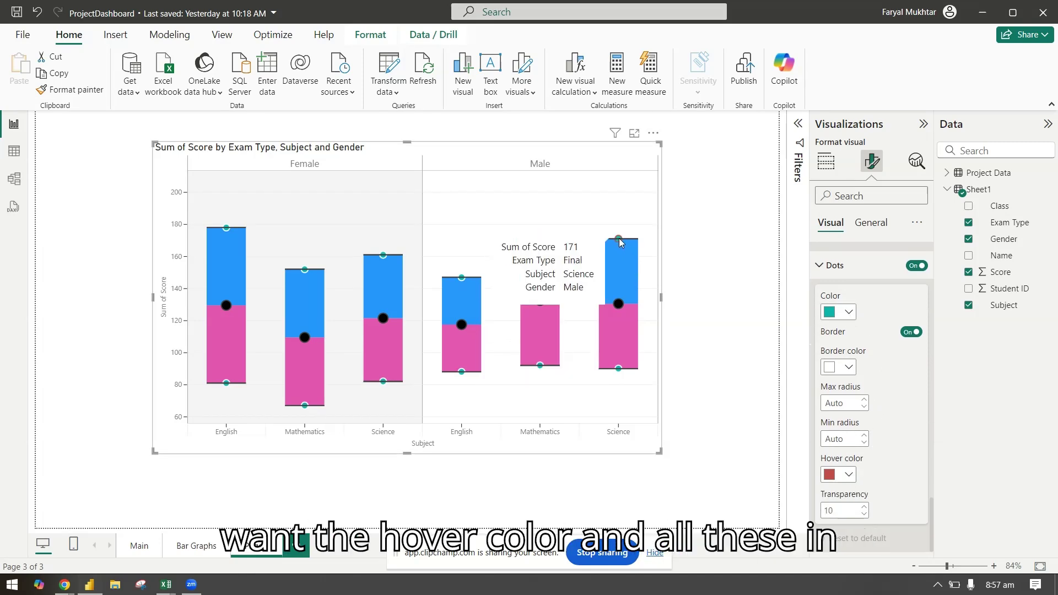
- Turn the chart title off under General, then display the visual's assigned fields
{"action": "left_click", "coordinate": [881, 226]}
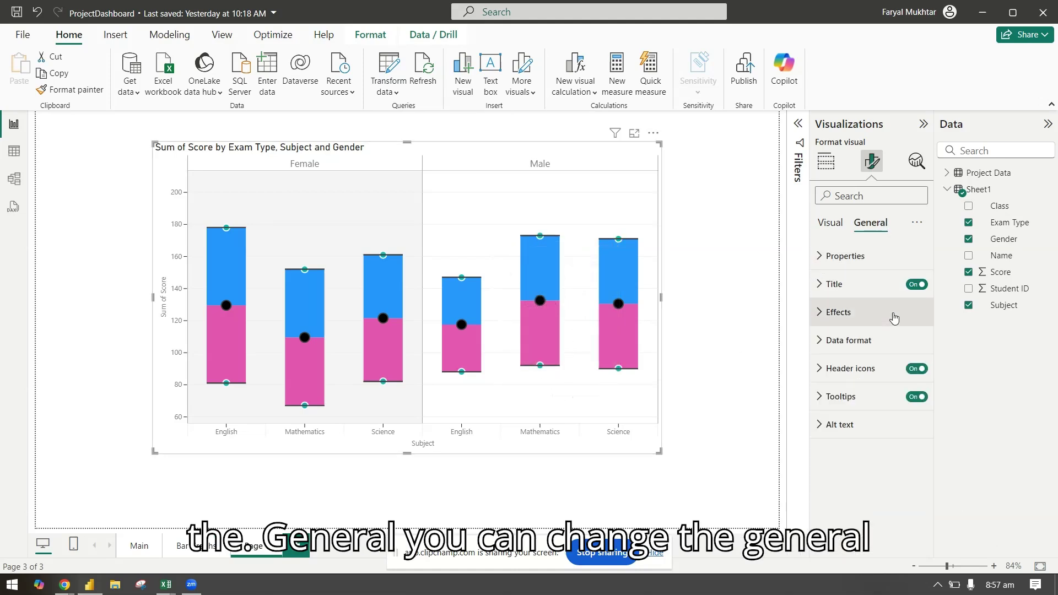
{"action": "left_click", "coordinate": [916, 284]}
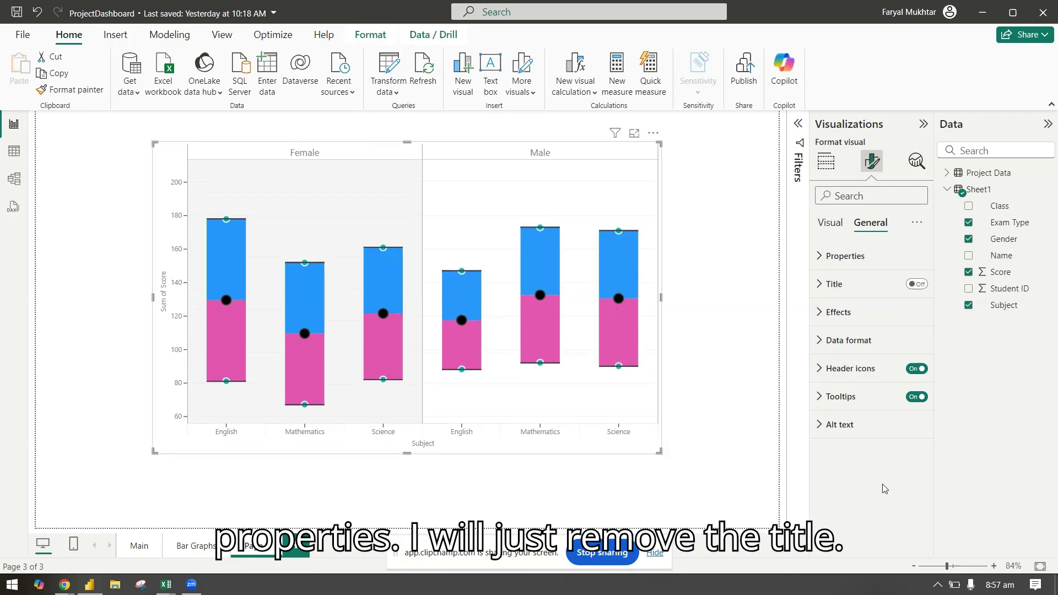
{"action": "left_click", "coordinate": [826, 161]}
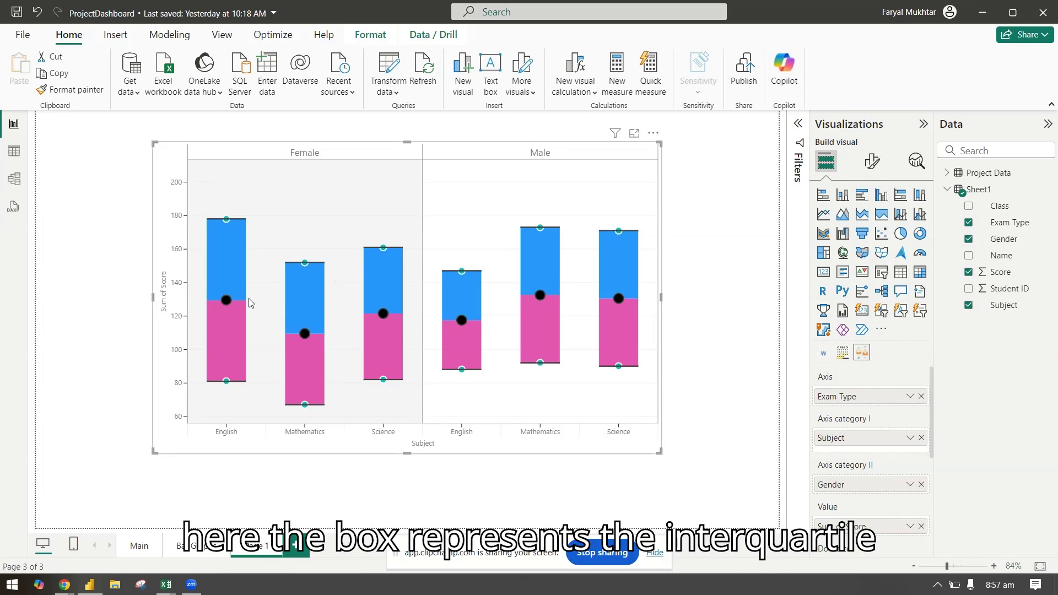
{"action": "mouse_move", "coordinate": [227, 353]}
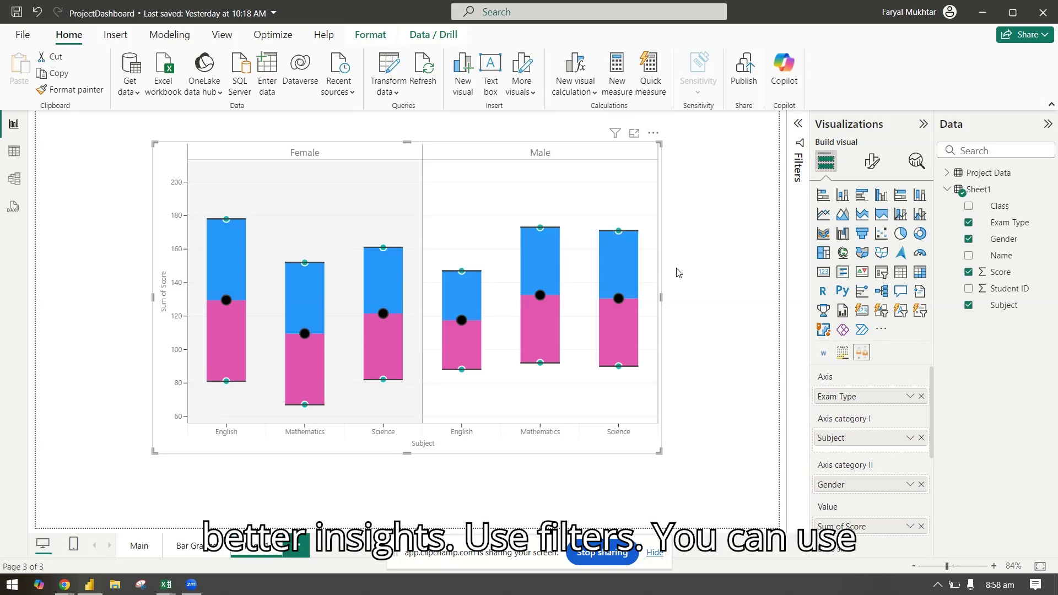
{"action": "mouse_move", "coordinate": [616, 266]}
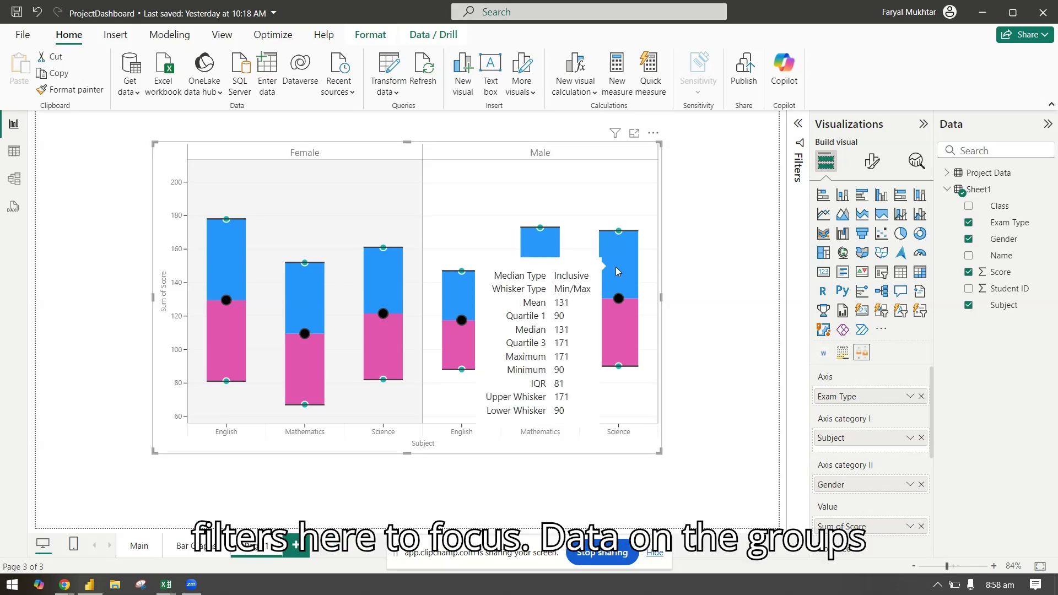